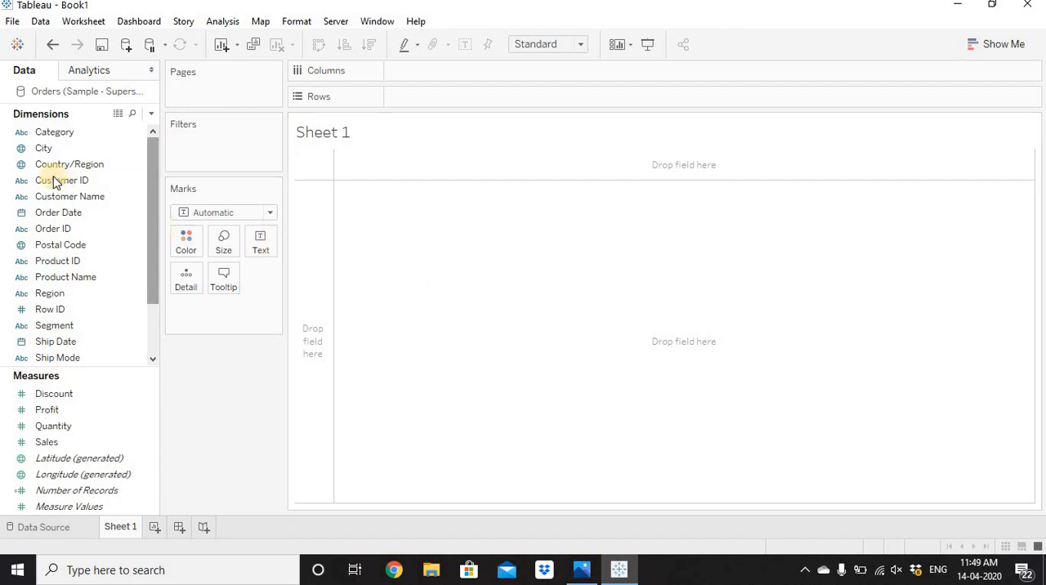
# Build a bar chart with Customer Name on Rows and Sales on Columns, sorted in descending order of sales.
pyautogui.moveTo(57, 196); pyautogui.dragTo(428, 96)
pyautogui.moveTo(46, 443); pyautogui.dragTo(420, 71)
pyautogui.click(369, 45)
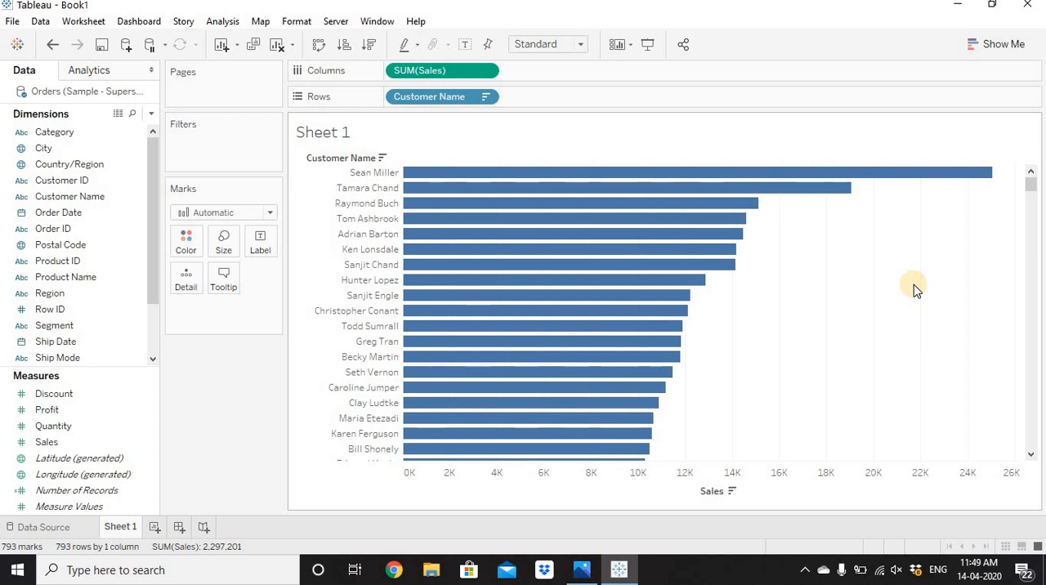
# Create a set from the ten customers with the highest sales and name it "Top 10 Customers by Sales".
pyautogui.click(358, 173)
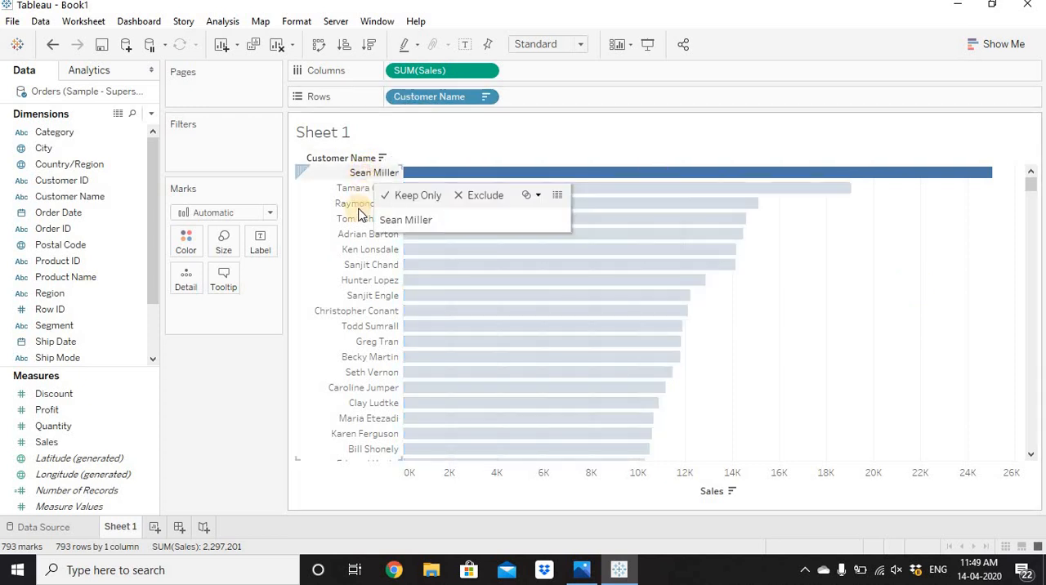
pyautogui.keyDown('shift'); pyautogui.click(356, 296); pyautogui.keyUp('shift')
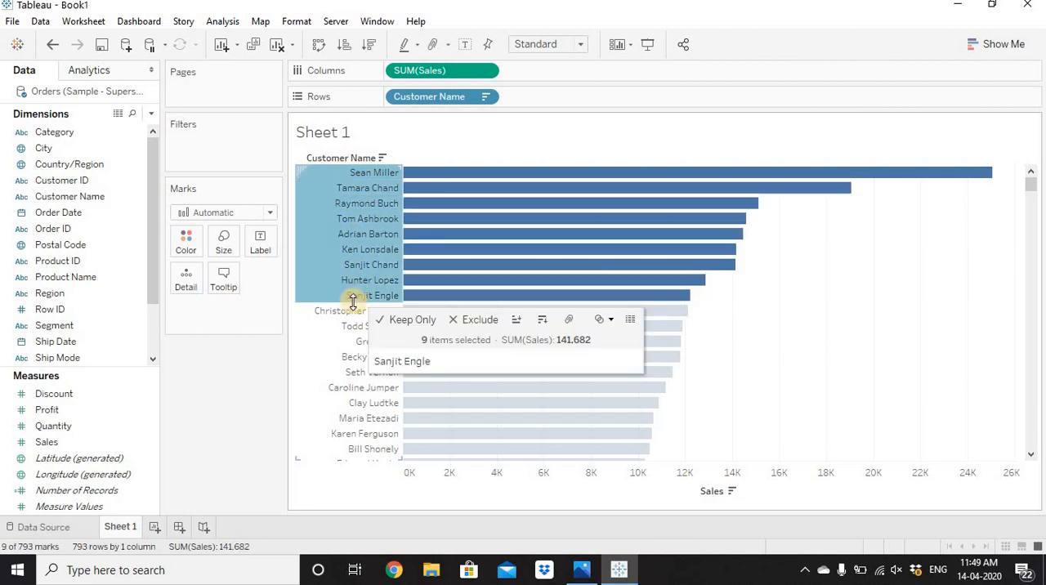
pyautogui.keyDown('ctrl'); pyautogui.click(354, 312); pyautogui.keyUp('ctrl')
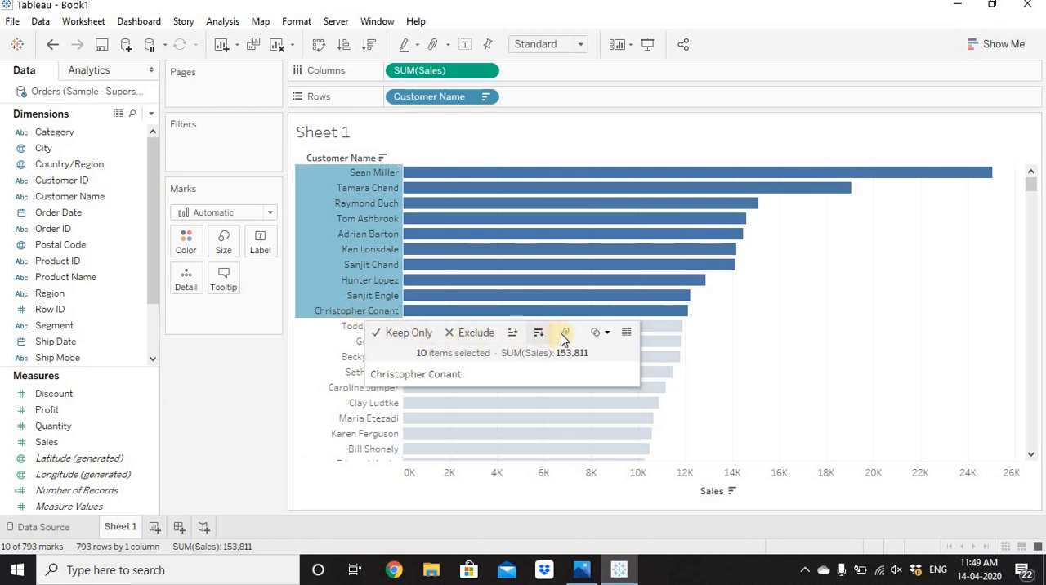
pyautogui.moveTo(599, 339)
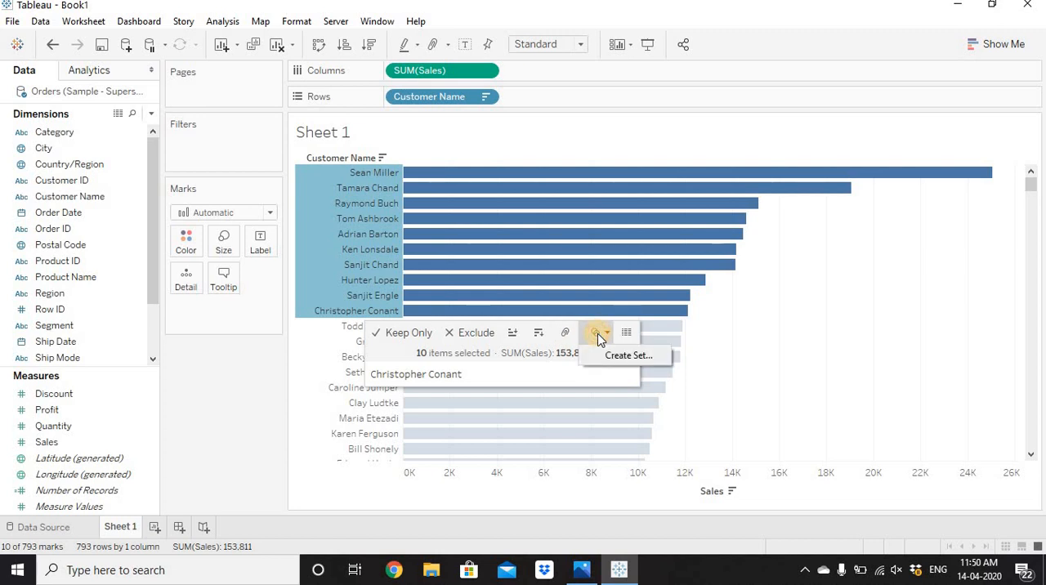
pyautogui.click(627, 357)
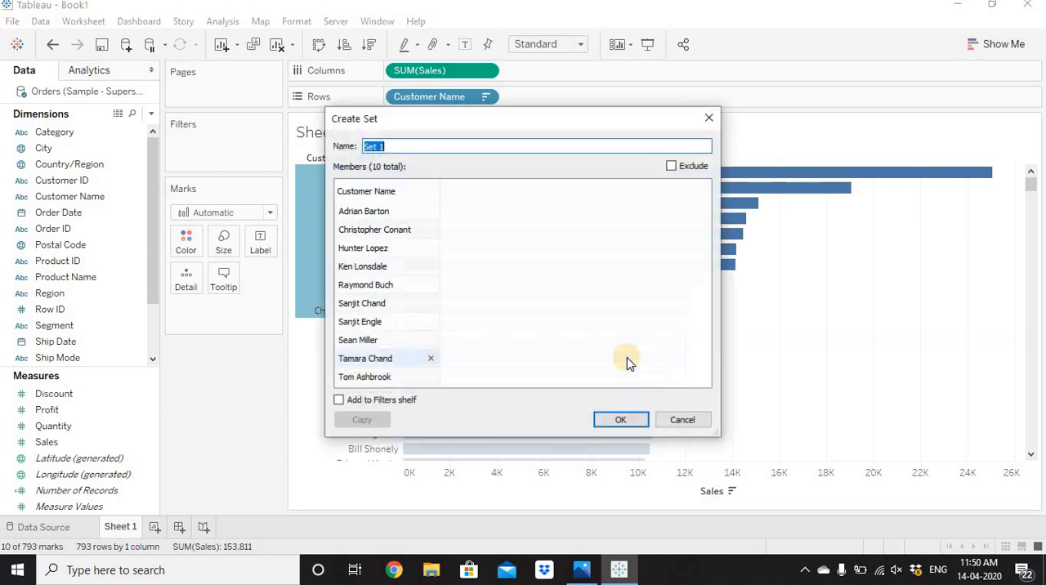
pyautogui.write('T')
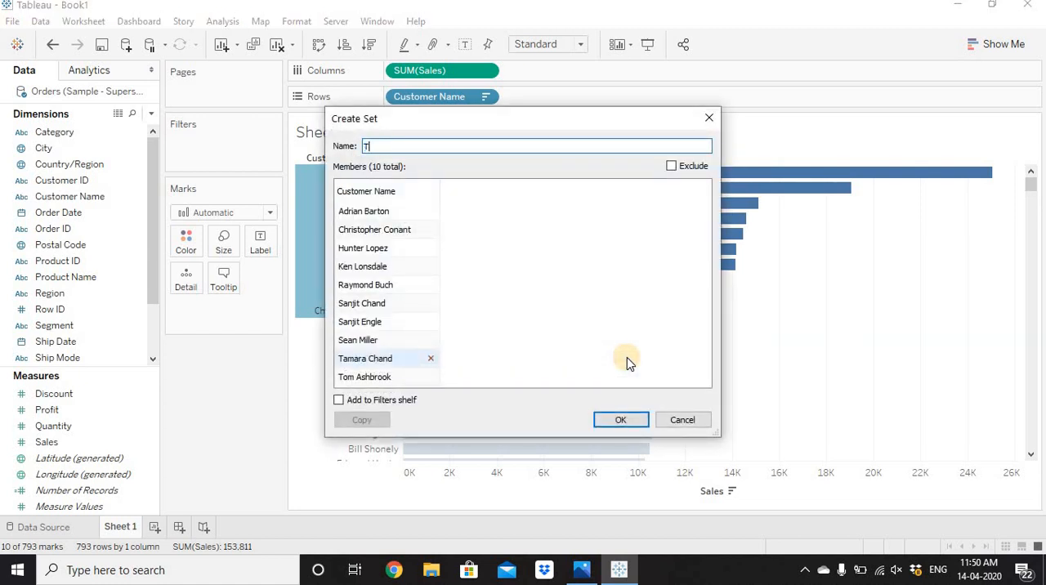
pyautogui.write('op 10 Customers by Sales')
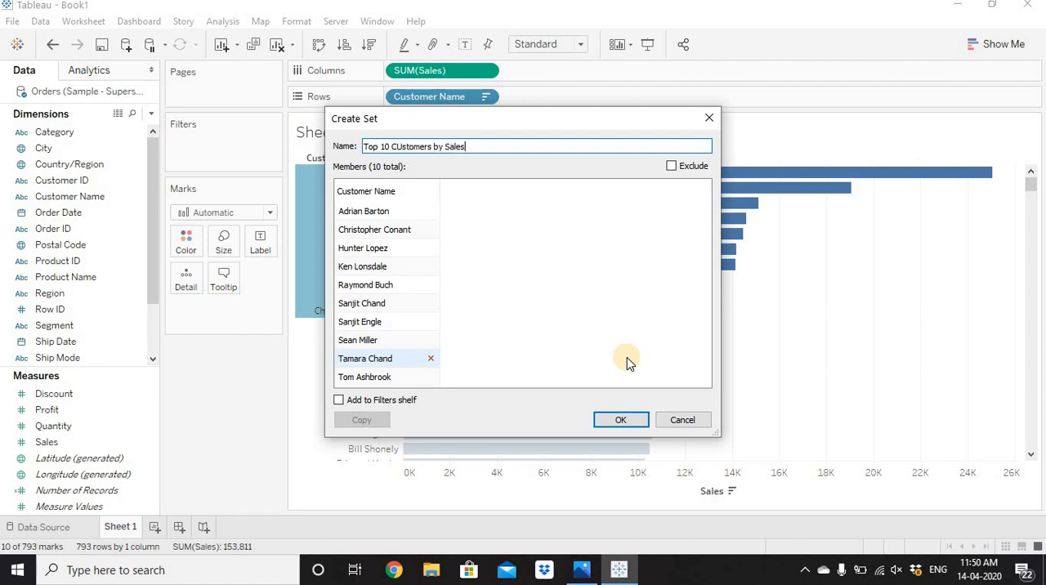
pyautogui.click(403, 144)
pyautogui.press('BackSpace')
pyautogui.write('u')
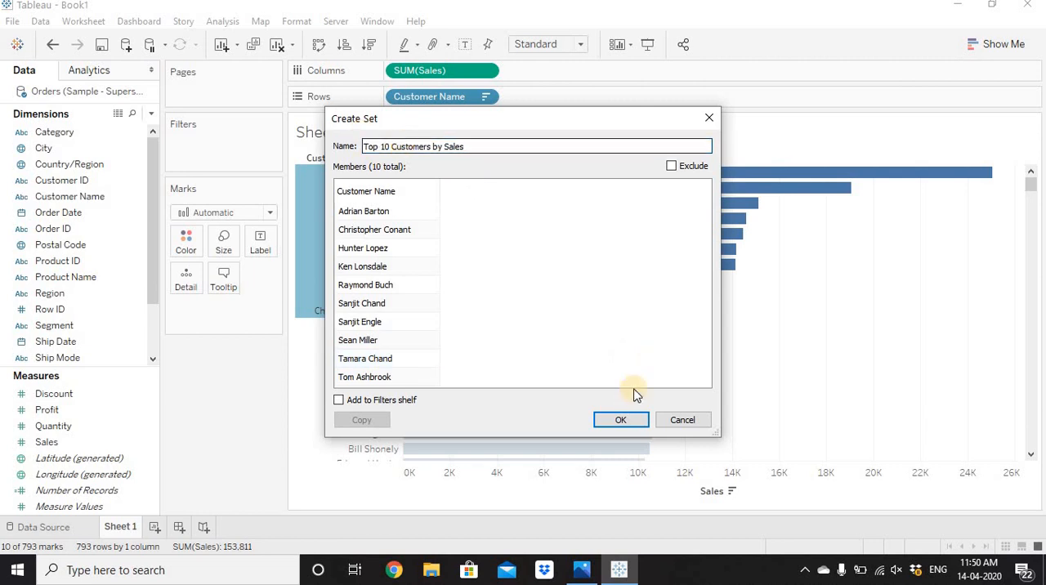
pyautogui.hotkey('ctrl', 'a')
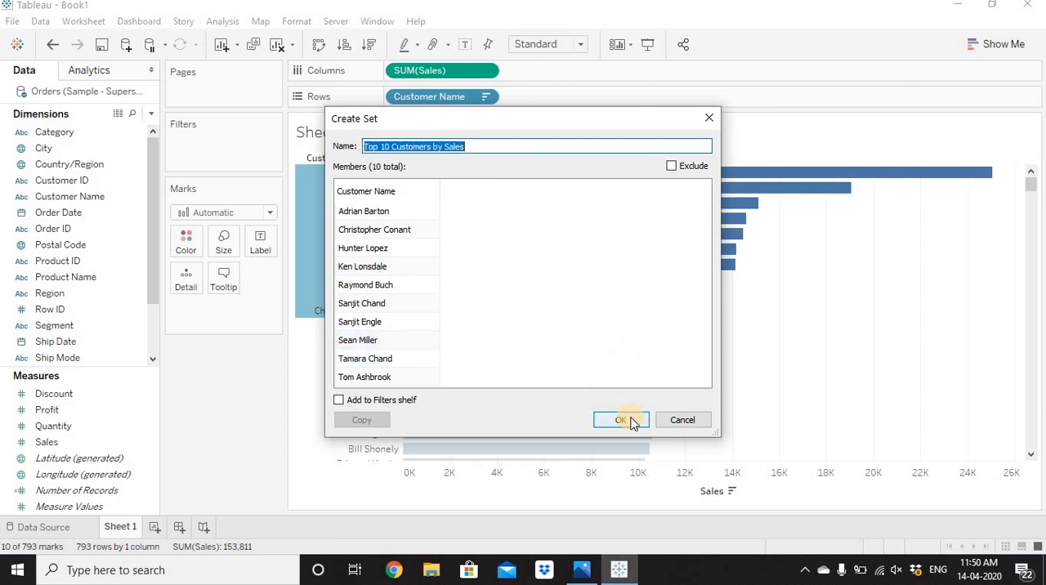
pyautogui.click(630, 421)
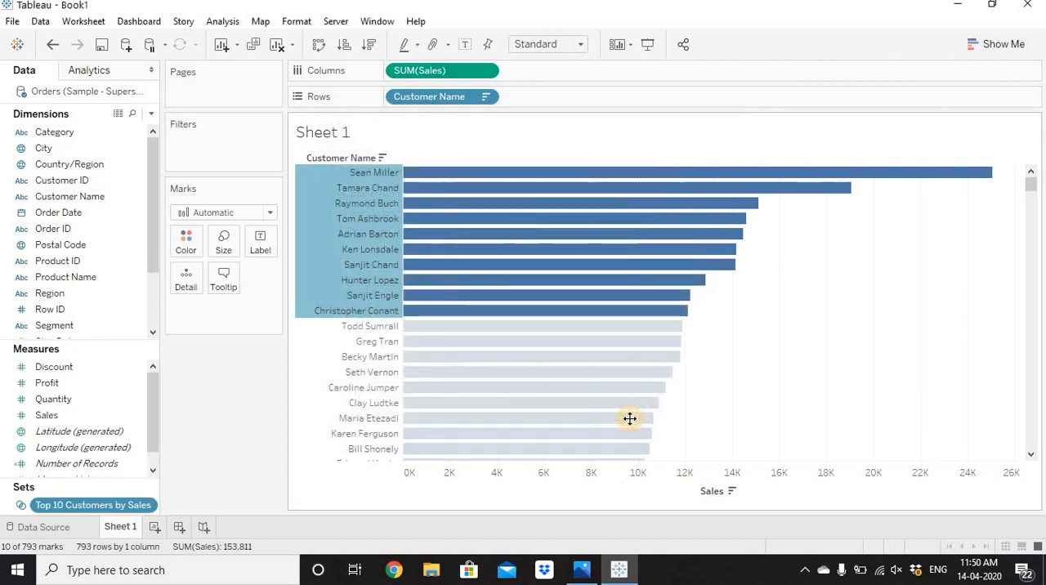
# Clear the mark selection and add the Top 10 Customers by Sales set to Rows after Customer Name.
pyautogui.click(237, 423)
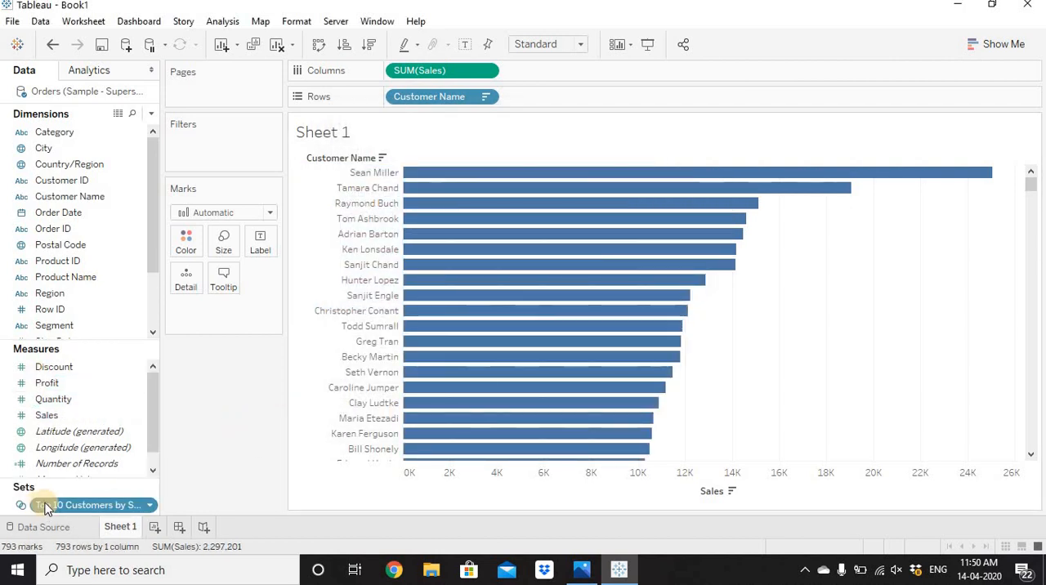
pyautogui.click(67, 501)
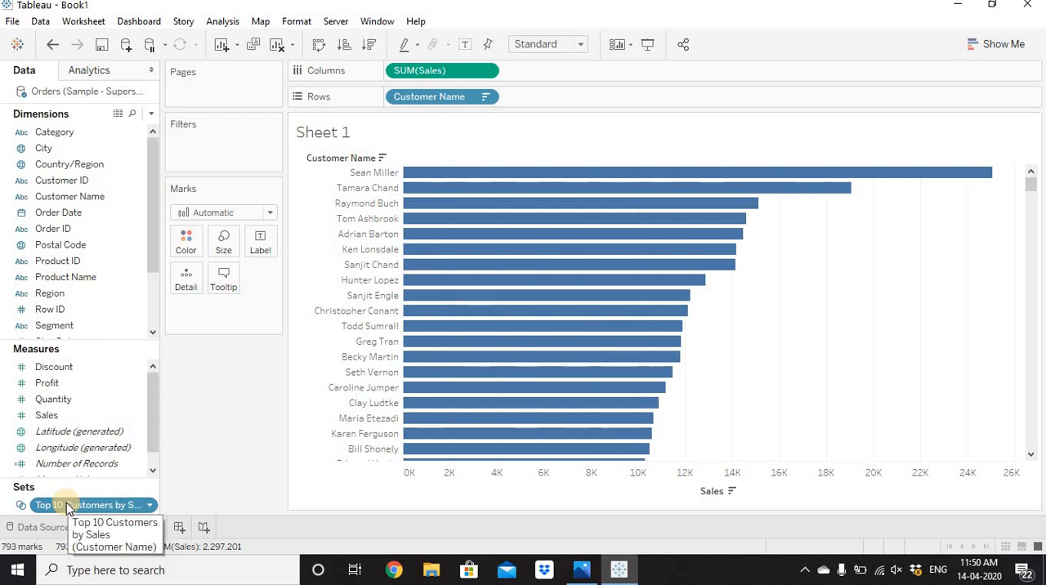
pyautogui.moveTo(66, 503); pyautogui.dragTo(546, 105)
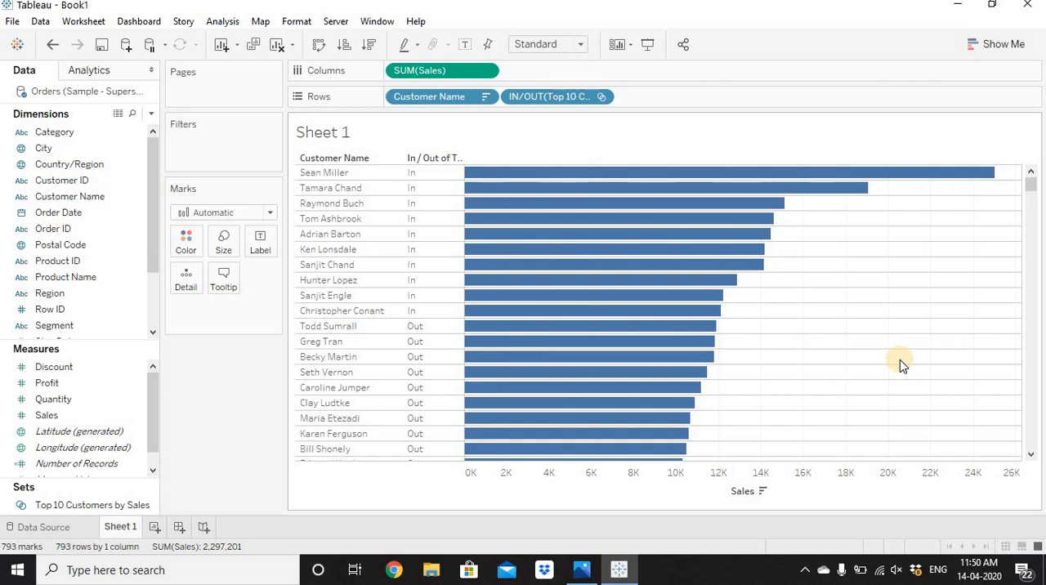
# On a new worksheet, place the Top 10 Customers by Sales set on Rows and show the members in the set.
pyautogui.click(155, 527)
pyautogui.moveTo(61, 505); pyautogui.dragTo(454, 96)
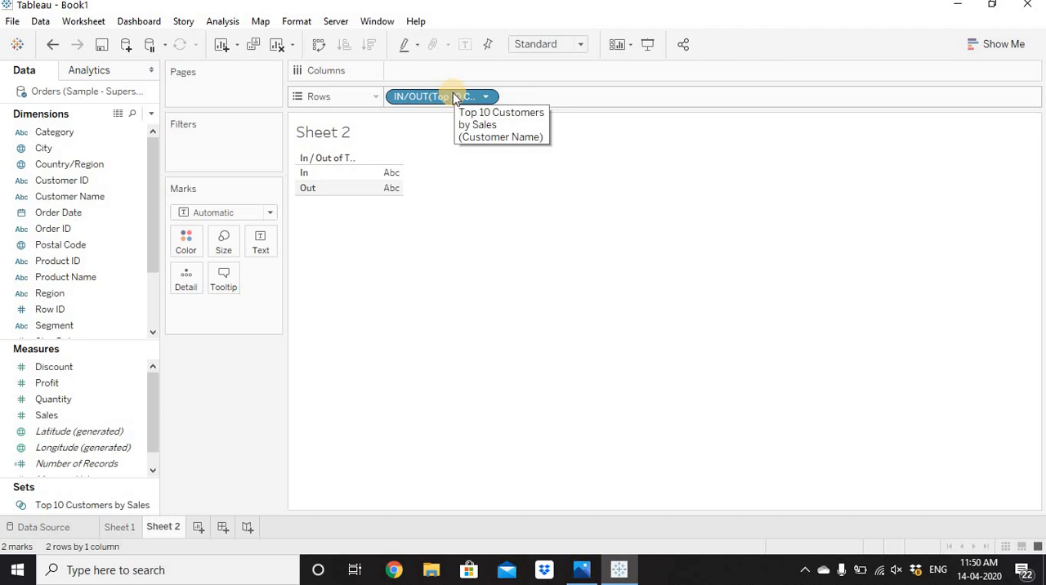
pyautogui.rightClick(454, 96)
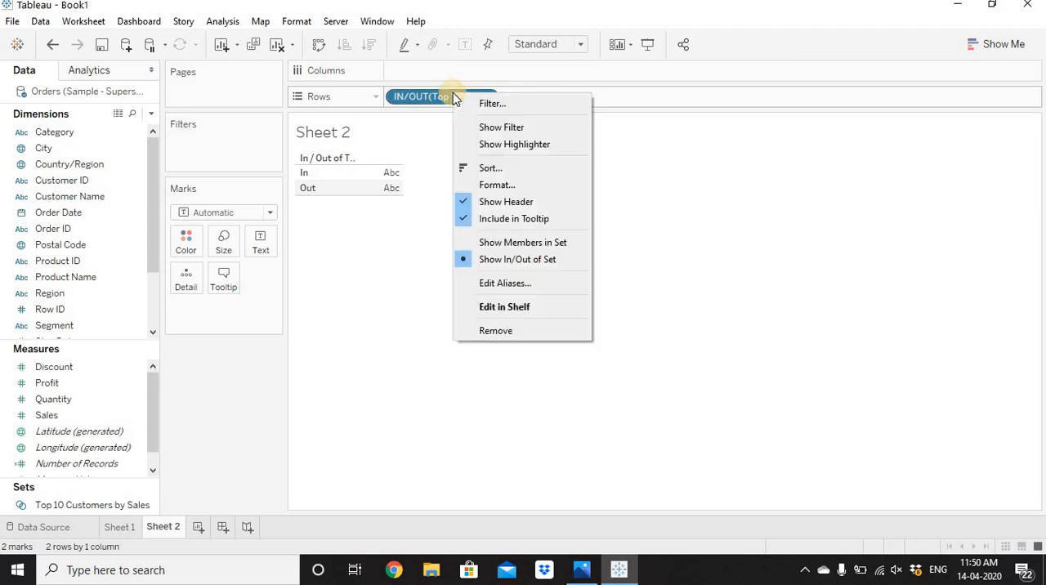
pyautogui.click(513, 247)
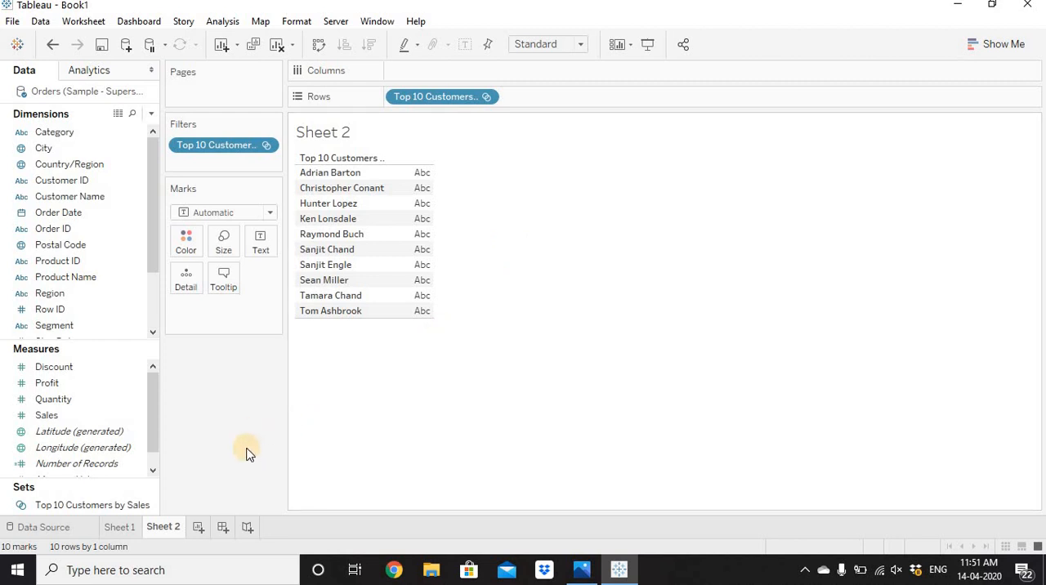
# On a new worksheet, chart Profit on Columns by Customer Name on Rows, sorted in descending order of profit.
pyautogui.click(198, 527)
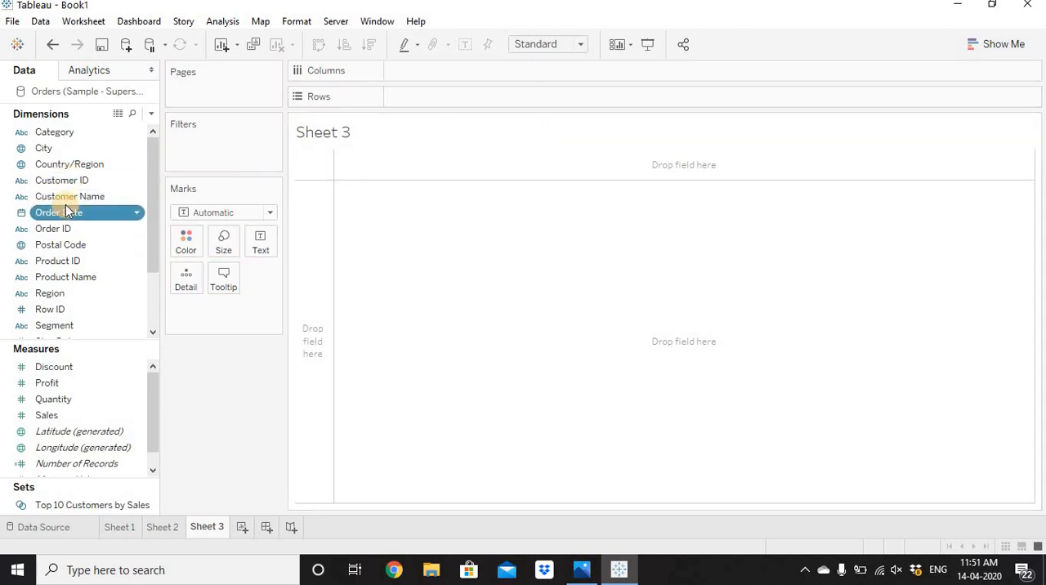
pyautogui.moveTo(61, 197); pyautogui.dragTo(454, 104)
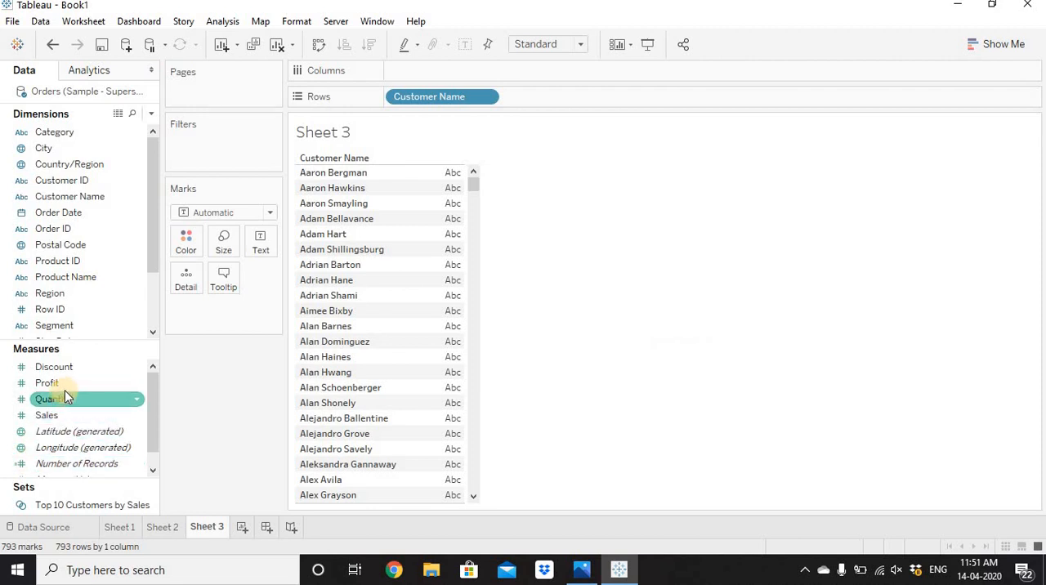
pyautogui.moveTo(67, 382); pyautogui.dragTo(403, 70)
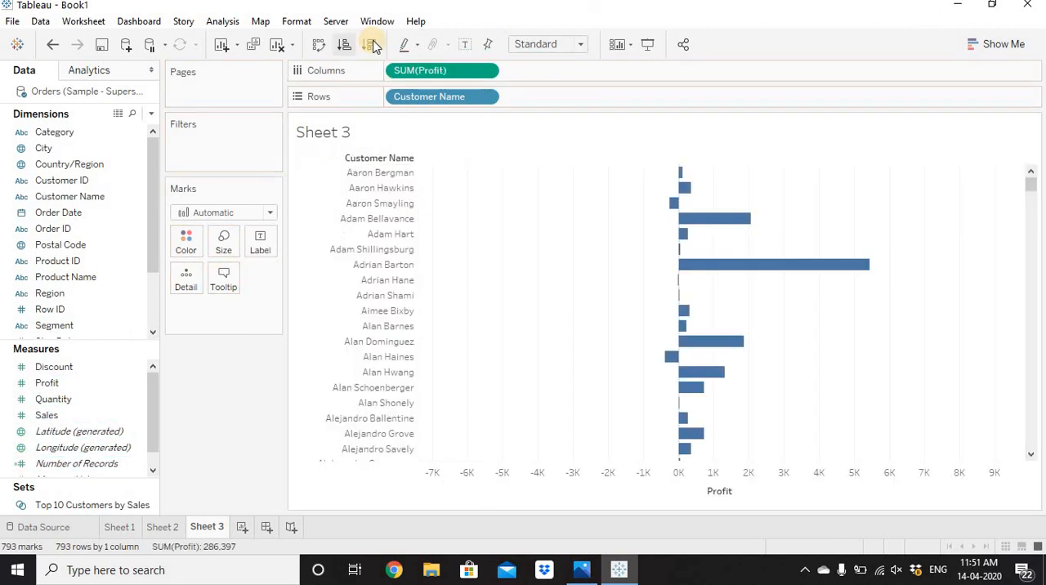
pyautogui.click(368, 45)
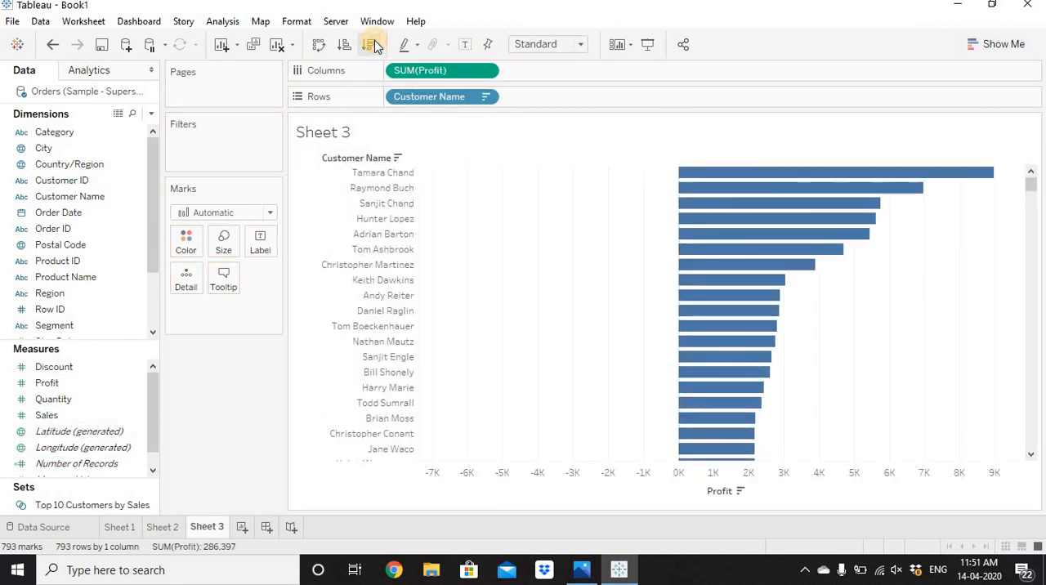
# Create the set "Top 10 Customers by Profit" from the ten most profitable customers and add it to Rows after Customer Name.
pyautogui.click(362, 172)
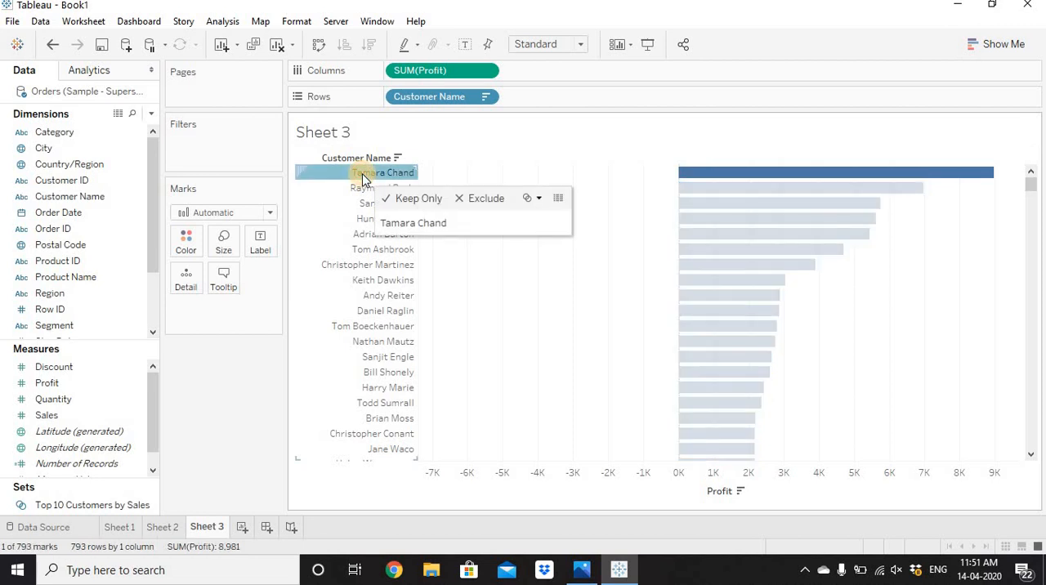
pyautogui.keyDown('shift'); pyautogui.click(364, 297); pyautogui.keyUp('shift')
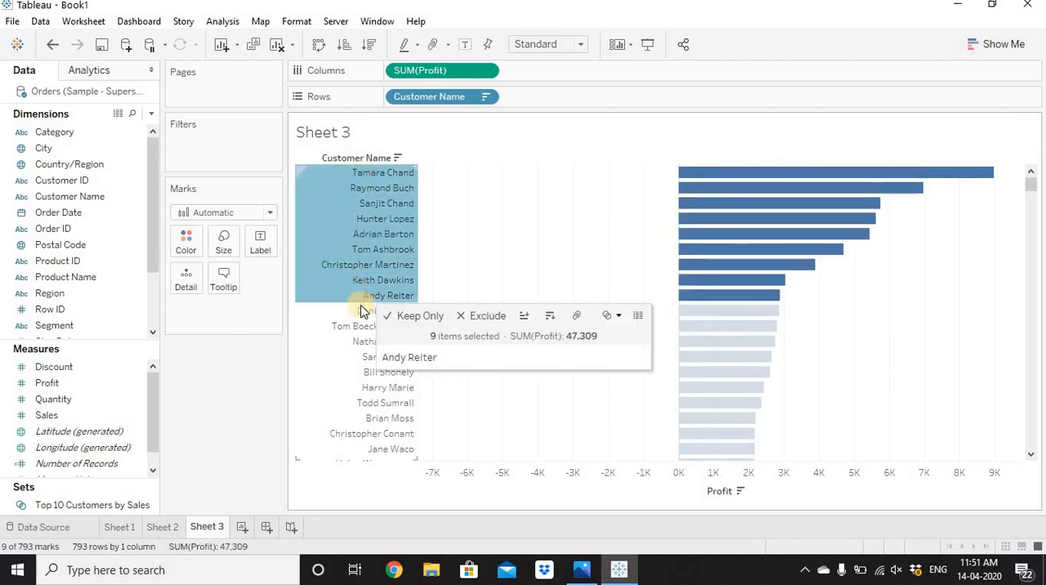
pyautogui.keyDown('shift'); pyautogui.click(362, 311); pyautogui.keyUp('shift')
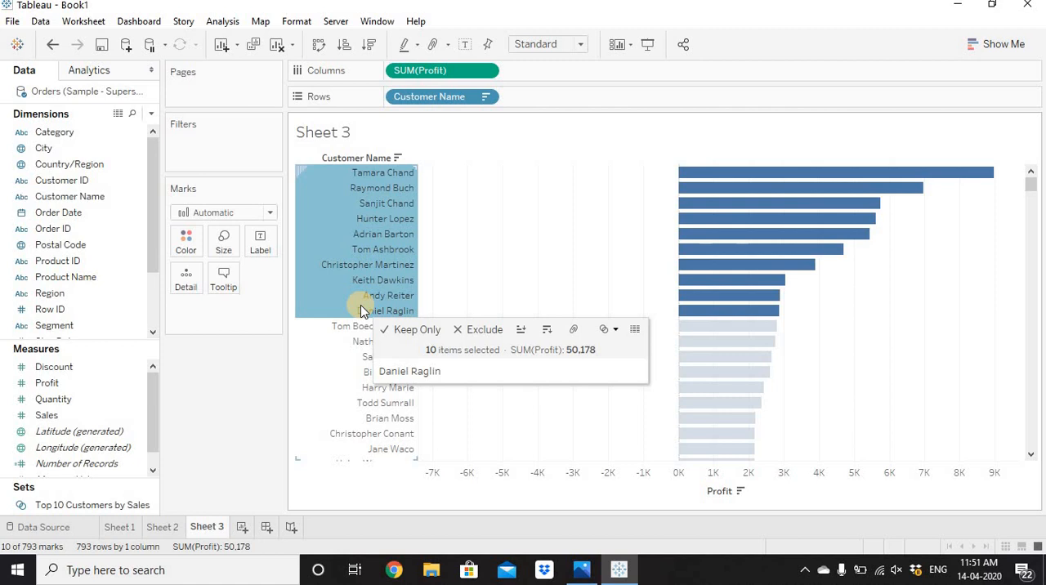
pyautogui.click(615, 329)
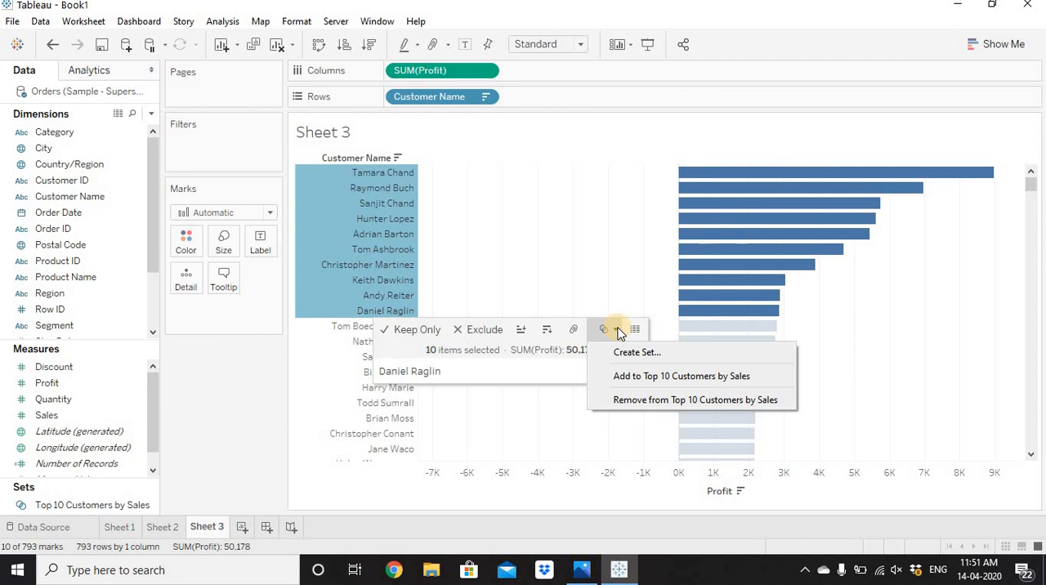
pyautogui.click(639, 354)
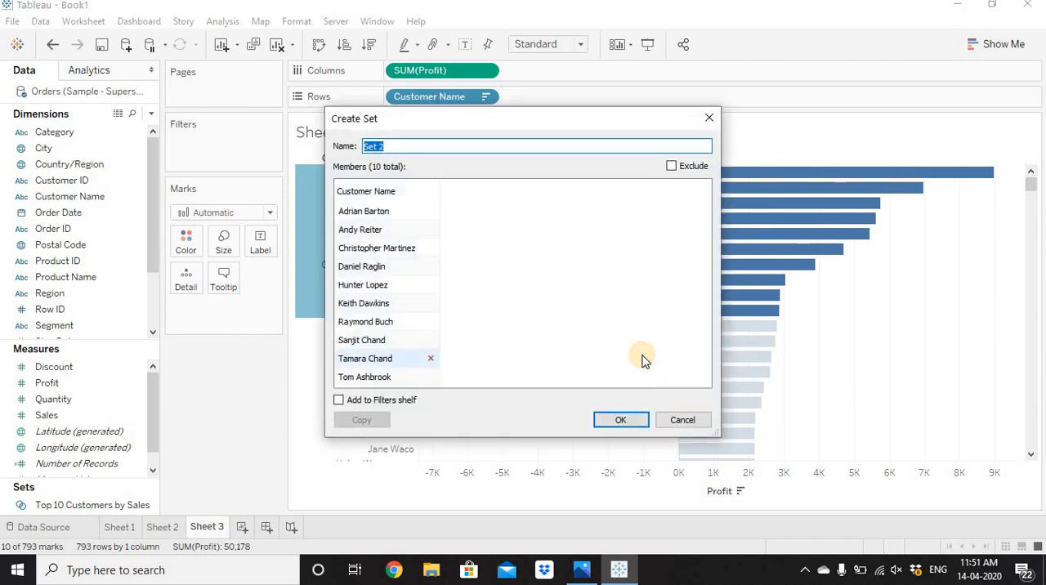
pyautogui.write('Top 10 Customers by Sales')
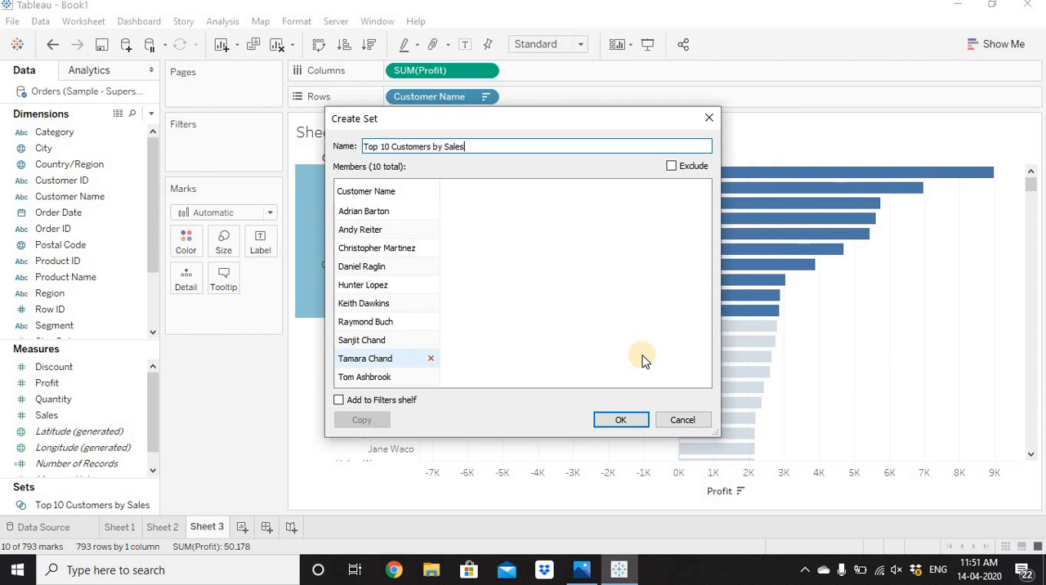
pyautogui.hotkey('shift', 'Left')
pyautogui.hotkey('shift', 'Left')
pyautogui.write('Prof')
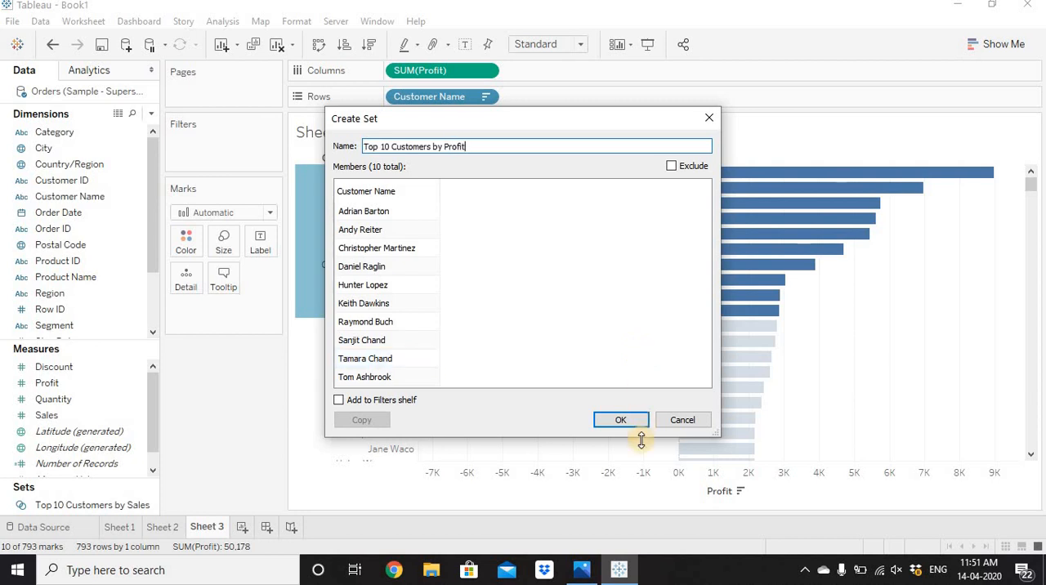
pyautogui.click(619, 422)
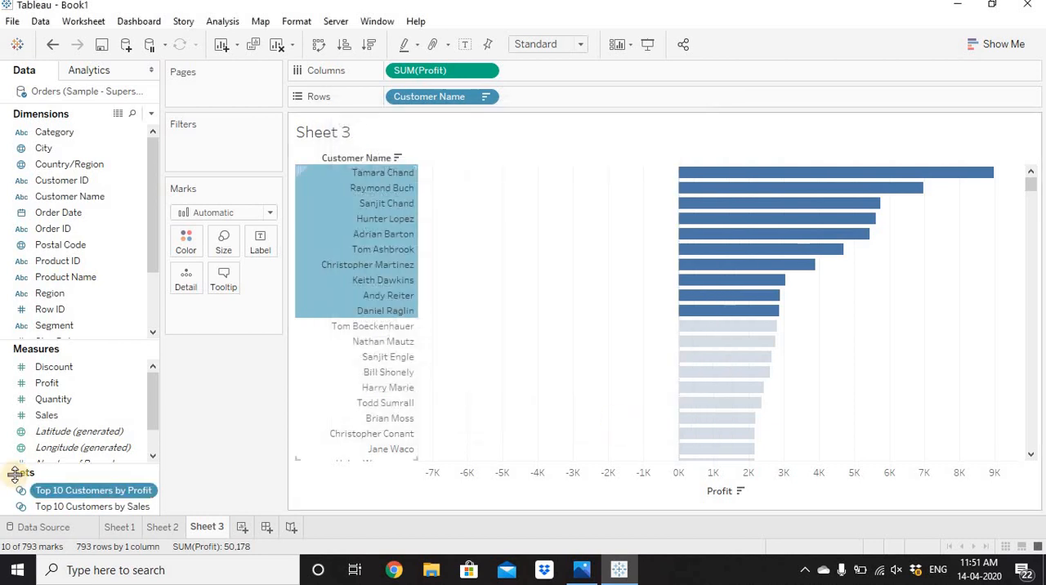
pyautogui.moveTo(77, 491); pyautogui.dragTo(546, 98)
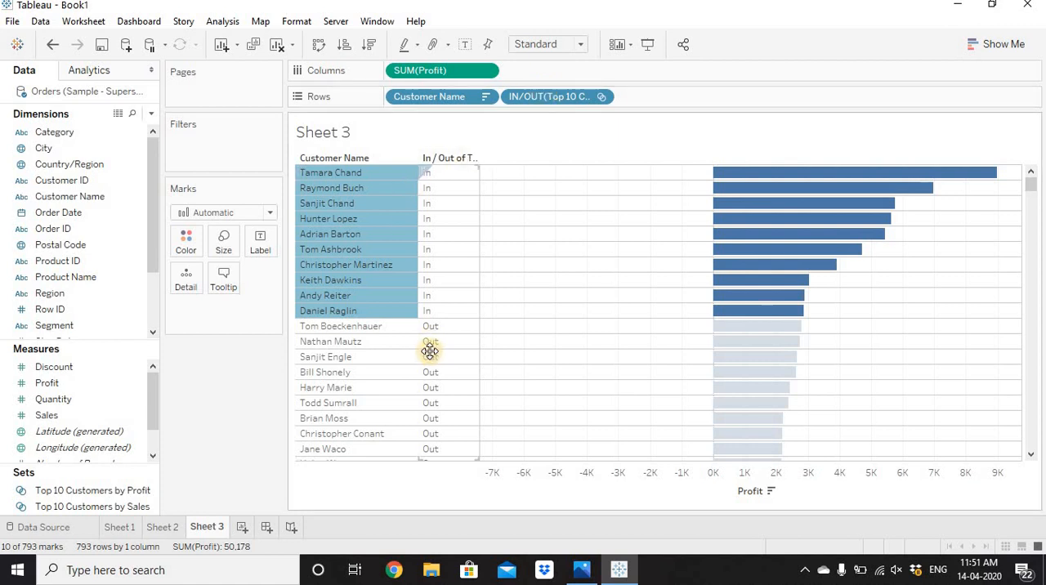
# On a new worksheet, place the Top 10 Customers by Profit set on Rows and show the members in the set.
pyautogui.click(242, 527)
pyautogui.click(88, 493)
pyautogui.click(90, 504)
pyautogui.moveTo(78, 491); pyautogui.dragTo(443, 101)
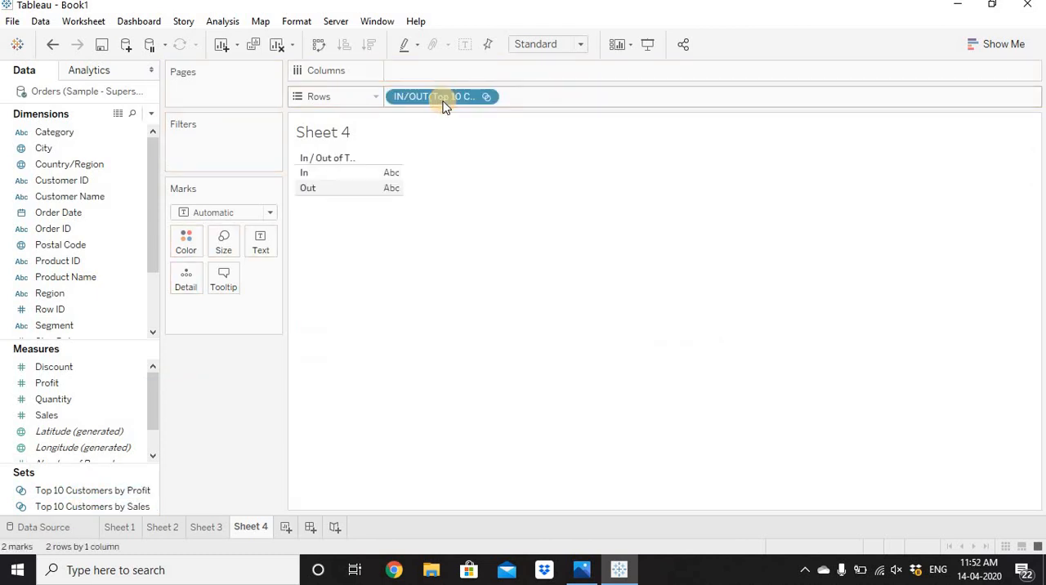
pyautogui.rightClick(442, 100)
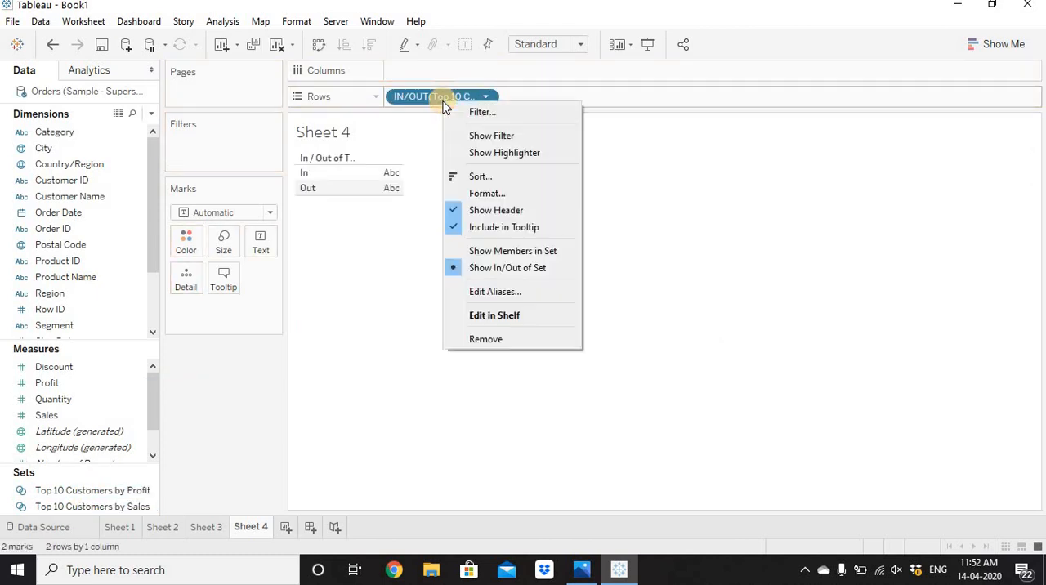
pyautogui.click(517, 253)
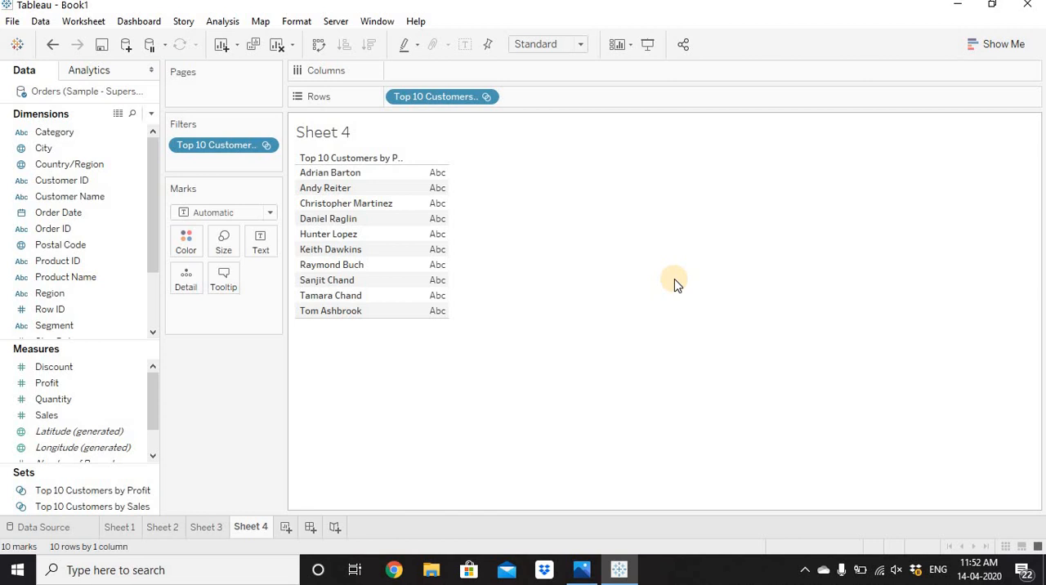
# Combine the Top 10 Customers by Profit and Top 10 Customers by Sales sets into a set named "Common Customers" containing the shared members in both sets.
pyautogui.click(90, 490)
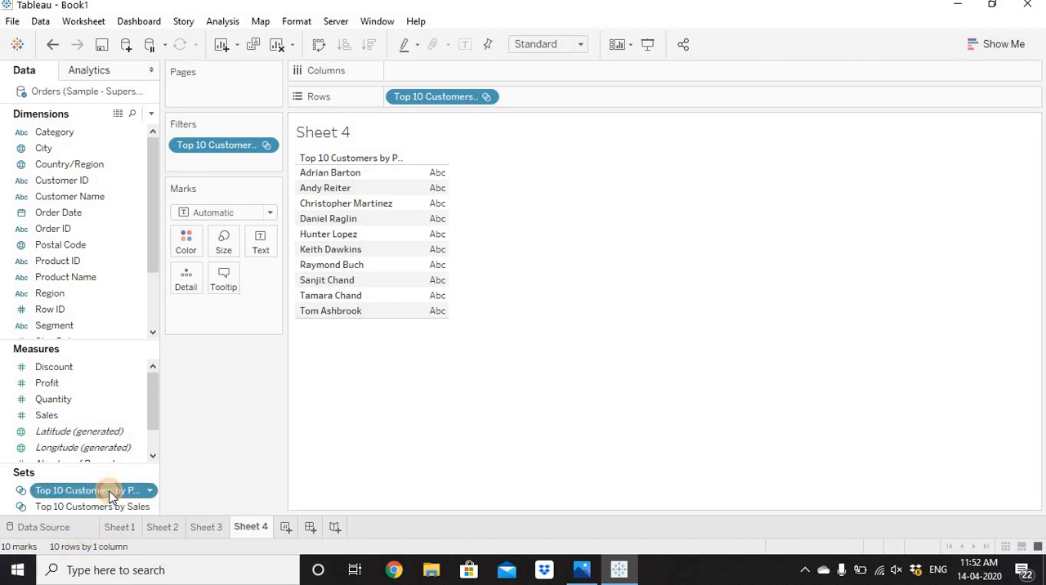
pyautogui.keyDown('ctrl'); pyautogui.click(114, 506); pyautogui.keyUp('ctrl')
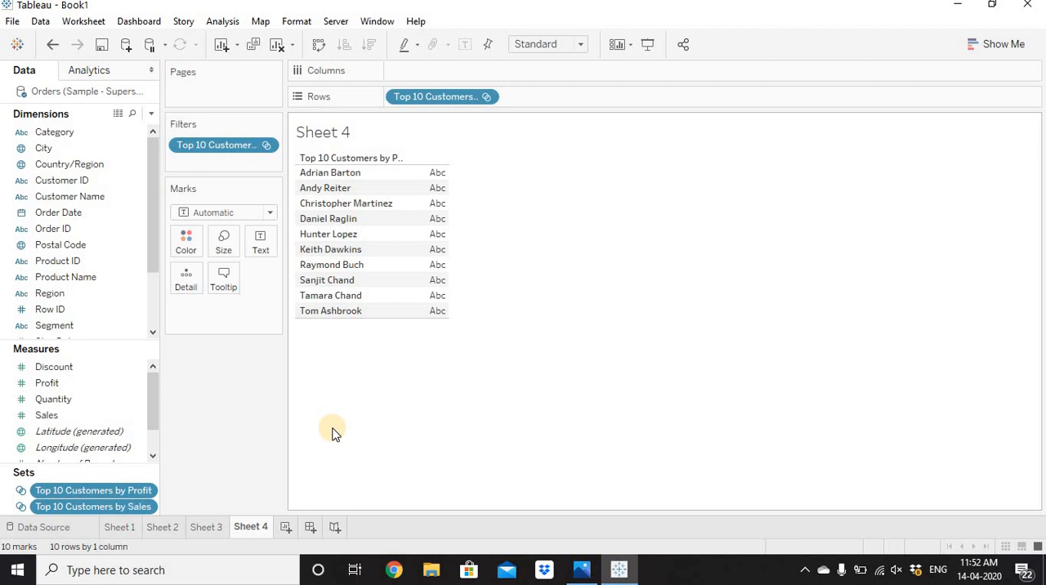
pyautogui.rightClick(68, 495)
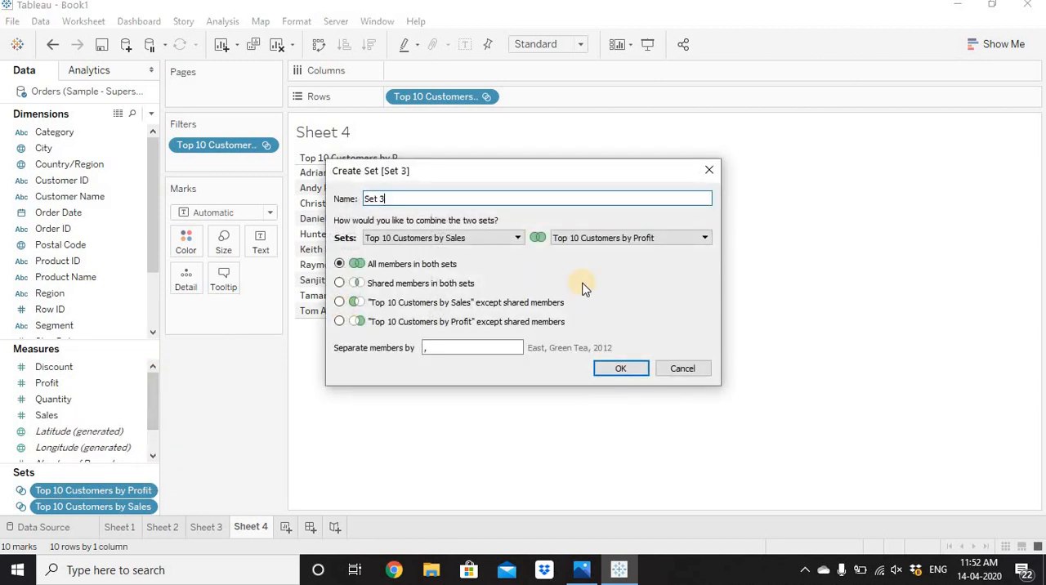
pyautogui.click(389, 193)
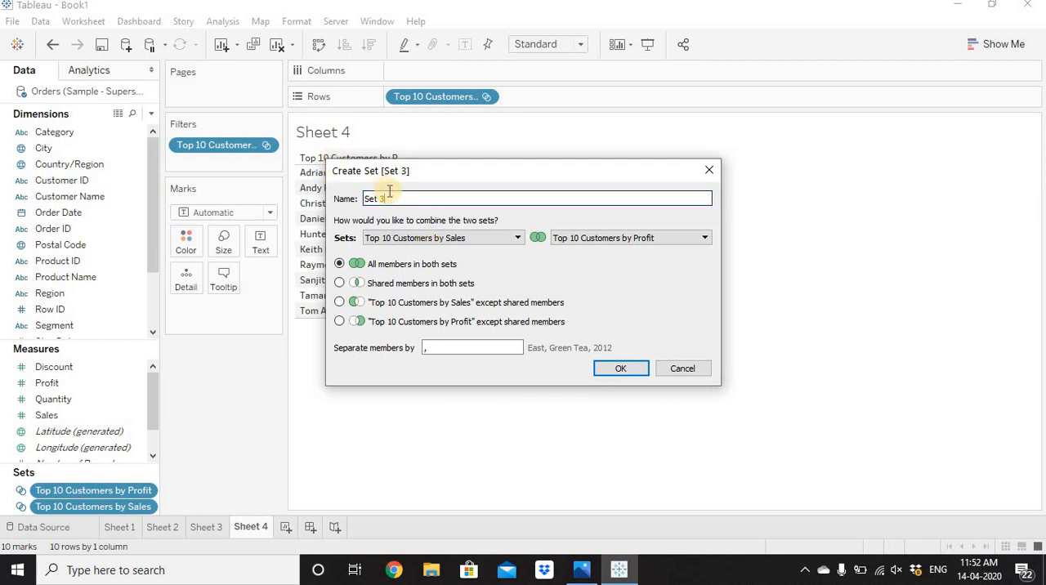
pyautogui.press('BackSpace')
pyautogui.press('BackSpace')
pyautogui.press('BackSpace')
pyautogui.press('BackSpace')
pyautogui.press('BackSpace')
pyautogui.write('Common Customers')
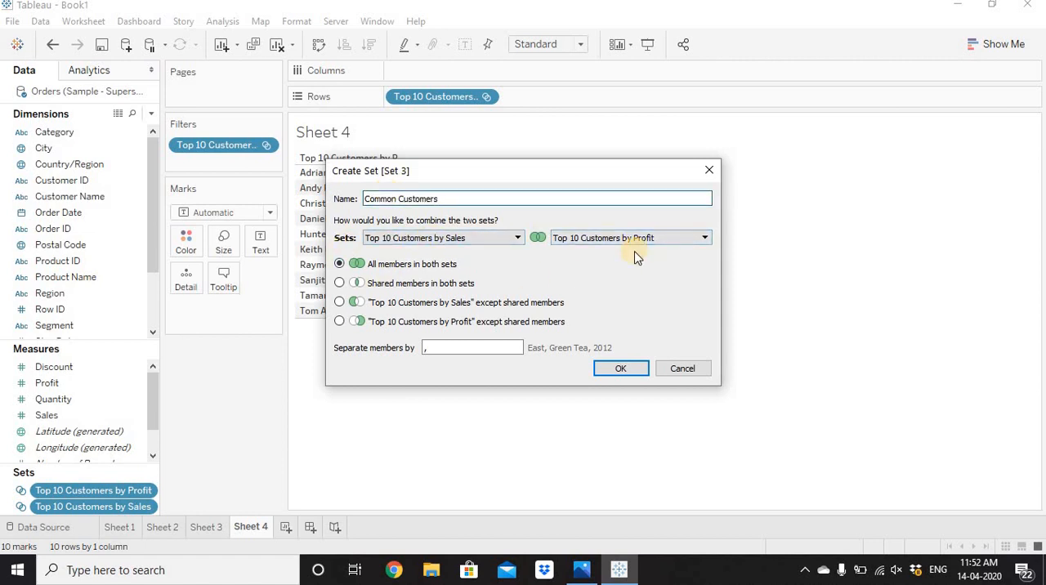
pyautogui.click(340, 283)
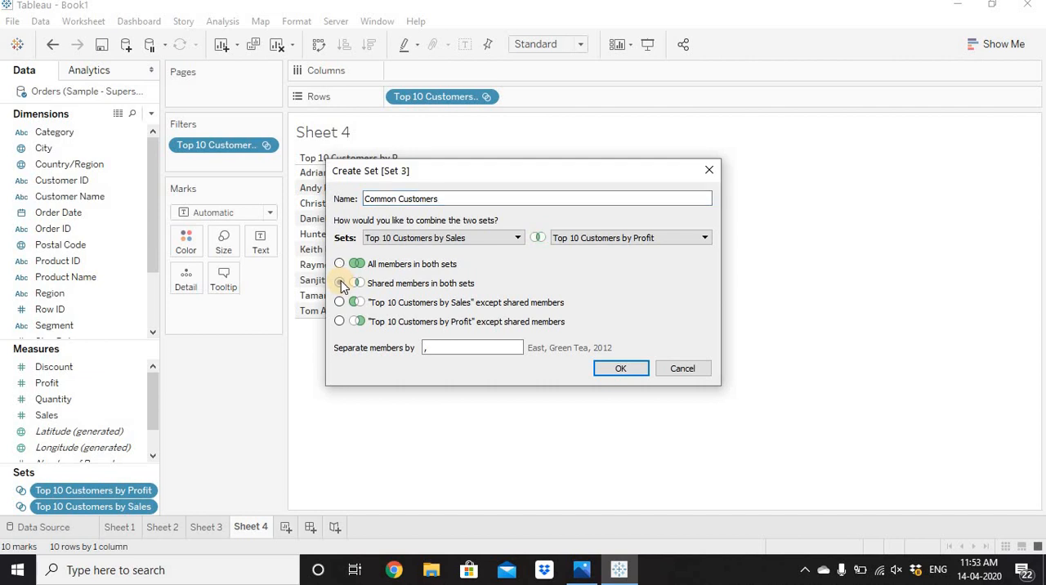
pyautogui.click(340, 283)
pyautogui.click(633, 373)
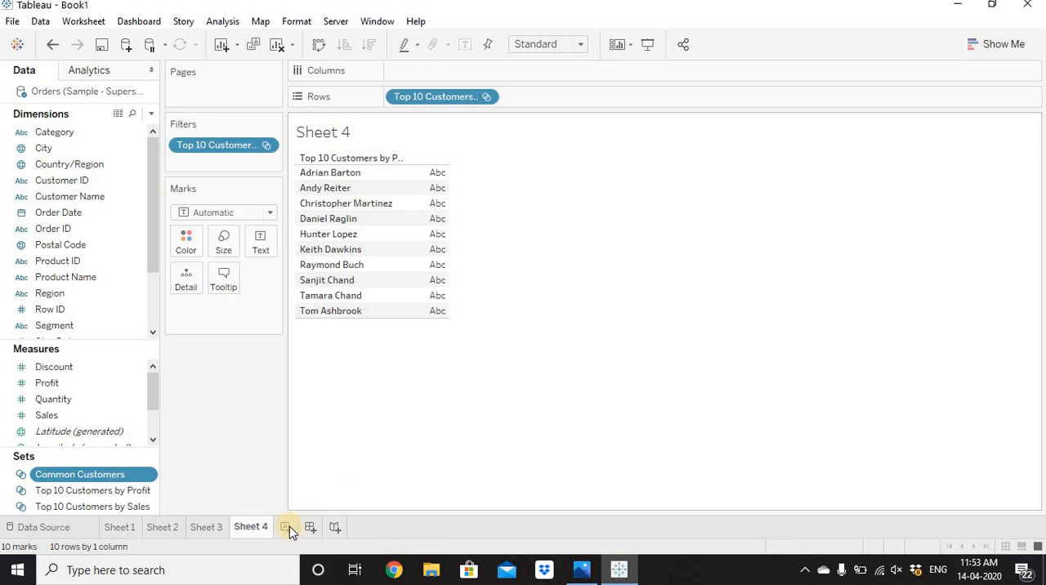
# On a new worksheet, place the Common Customers set on Rows and show the members in the set.
pyautogui.click(289, 526)
pyautogui.moveTo(65, 472); pyautogui.dragTo(449, 98)
pyautogui.rightClick(448, 99)
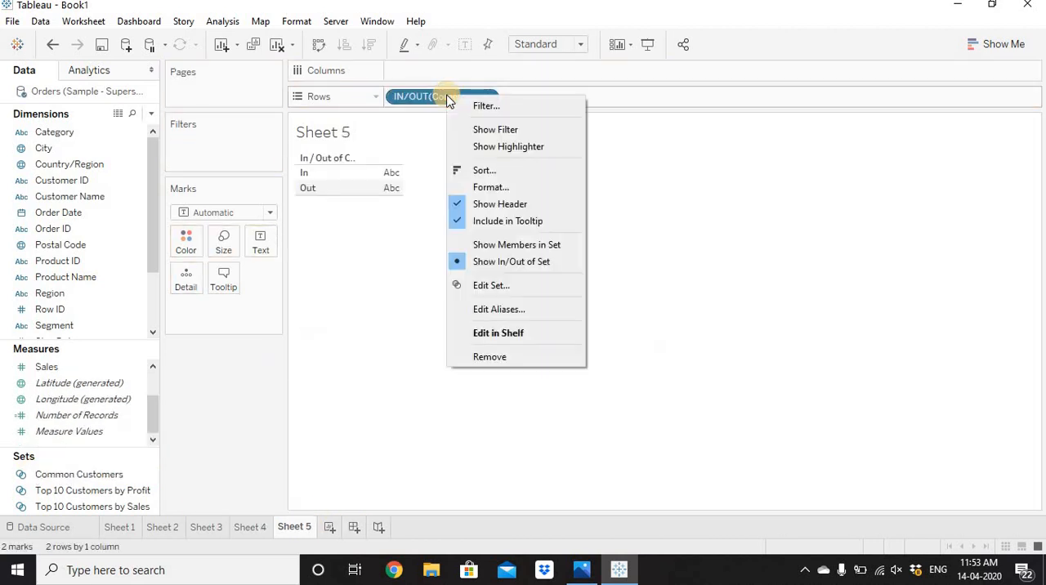
pyautogui.click(508, 245)
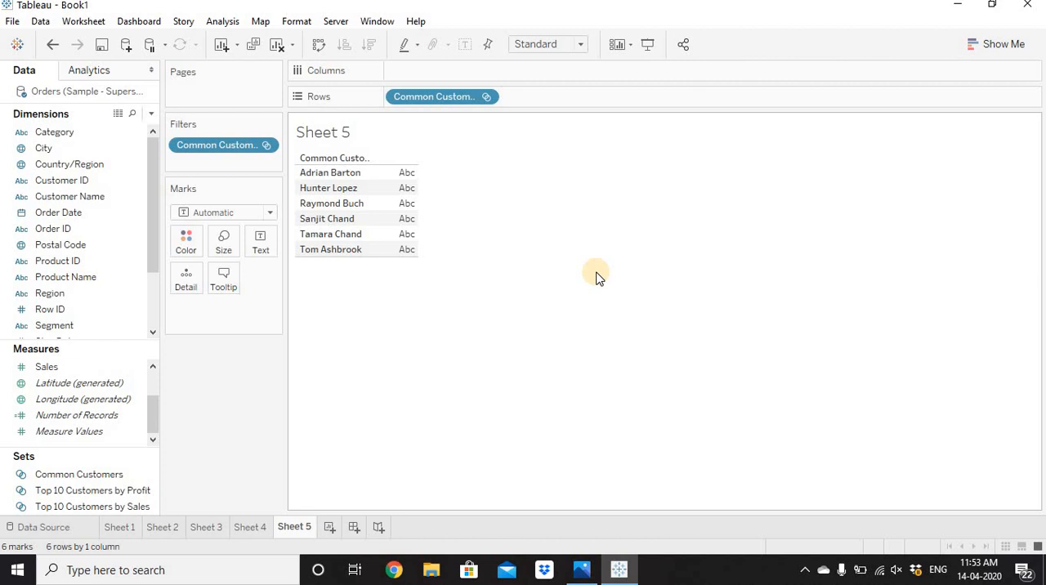
# On a new worksheet, combine both top 10 customer sets into "All Customers from Set A and B", containing all members in both sets.
pyautogui.click(330, 527)
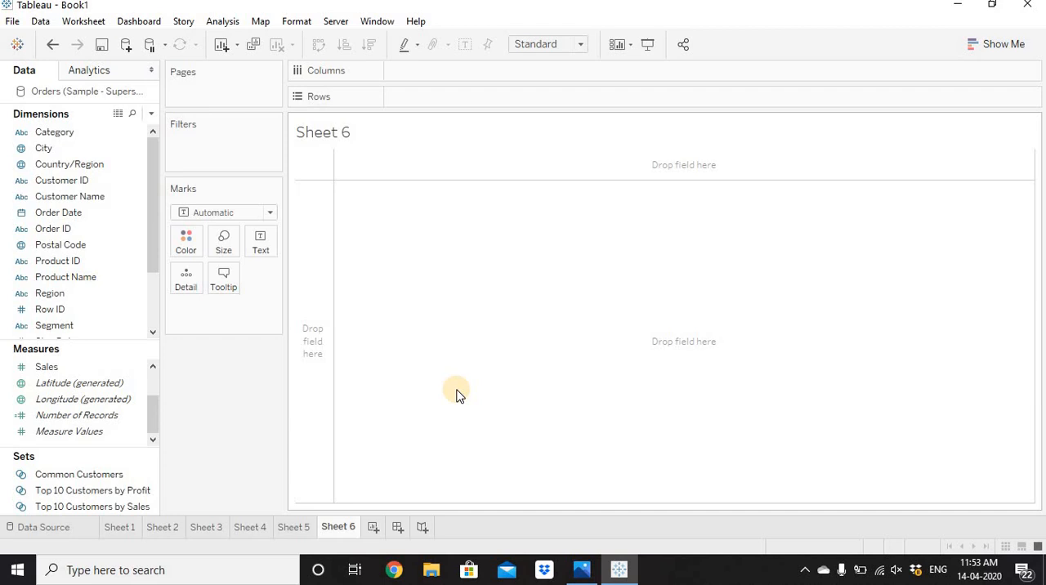
pyautogui.click(31, 492)
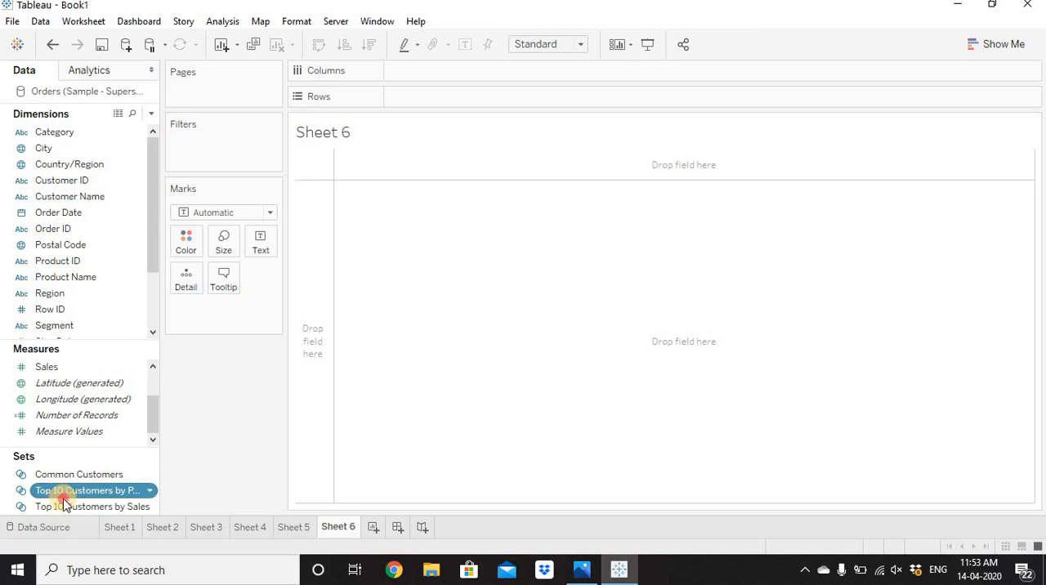
pyautogui.click(70, 509)
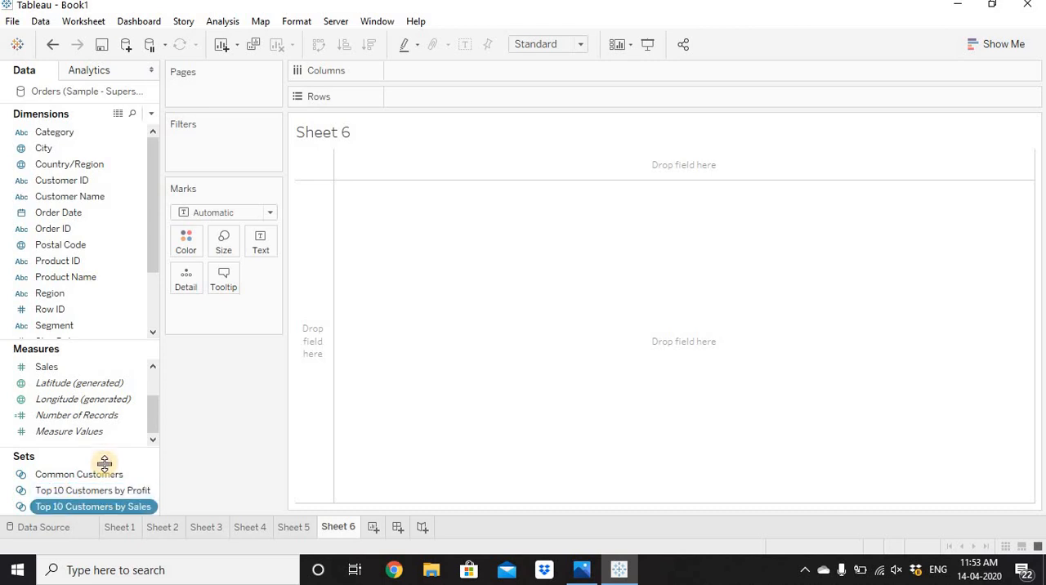
pyautogui.keyDown('ctrl'); pyautogui.click(95, 492); pyautogui.keyUp('ctrl')
pyautogui.rightClick(94, 492)
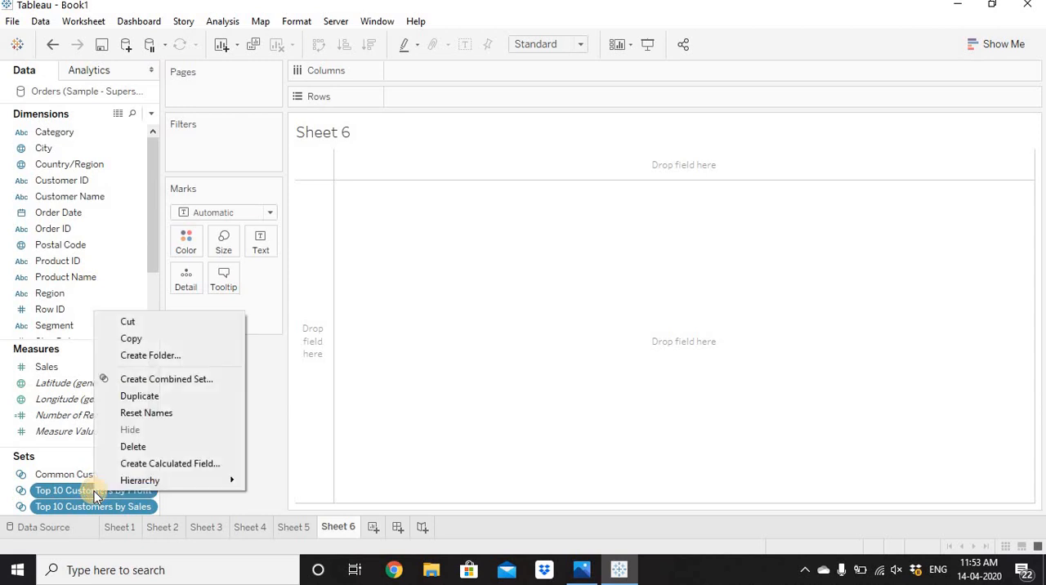
pyautogui.click(191, 381)
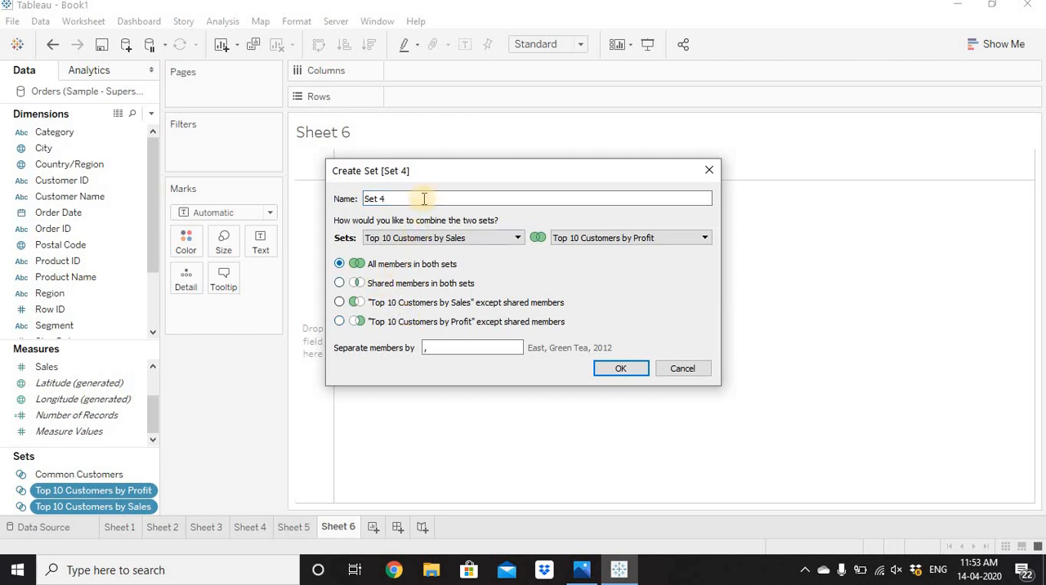
pyautogui.hotkey('ctrl', 'a')
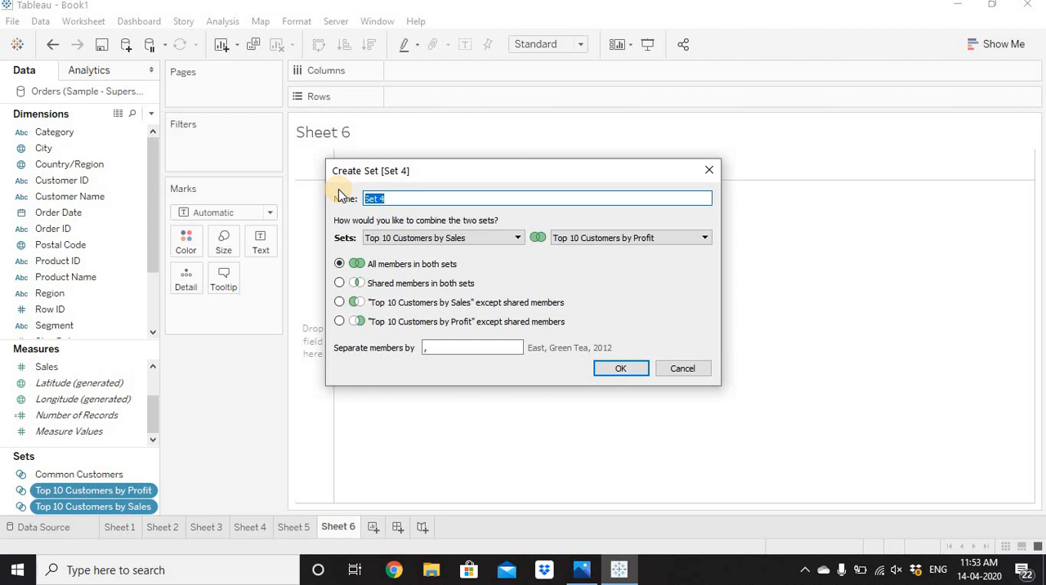
pyautogui.write('All Customers from Sr')
pyautogui.press('BackSpace')
pyautogui.write('et ')
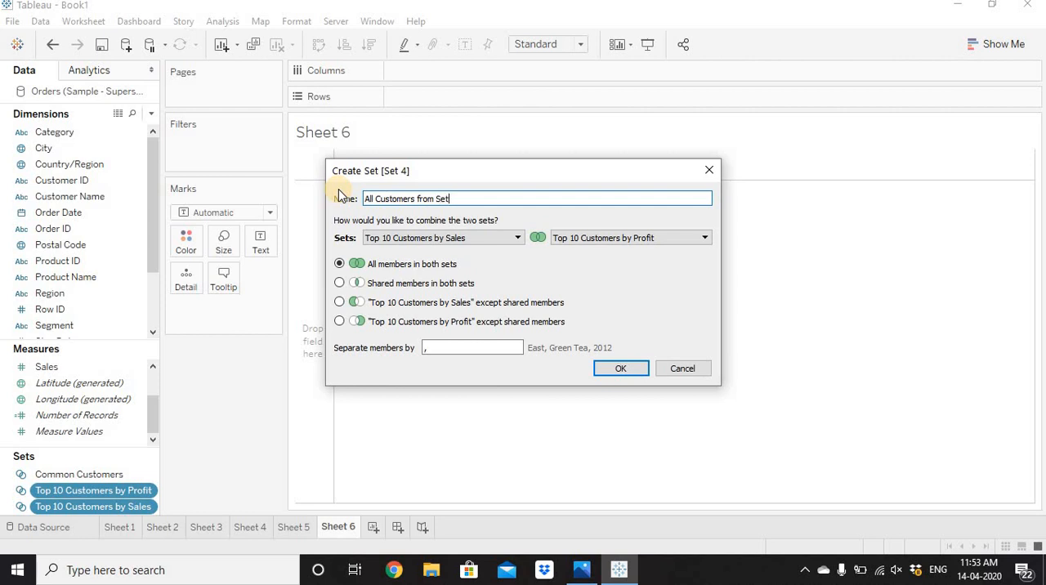
pyautogui.write('A and B')
pyautogui.click(622, 369)
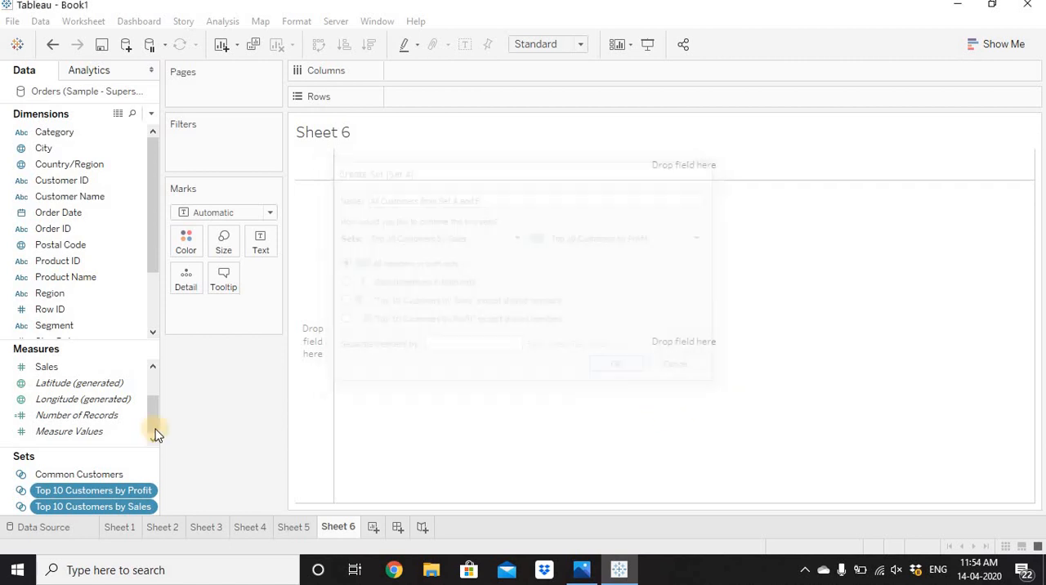
# Place the All Customers from Set A and B set on Rows and show the members in the set.
pyautogui.moveTo(459, 144); pyautogui.dragTo(465, 97)
pyautogui.rightClick(466, 97)
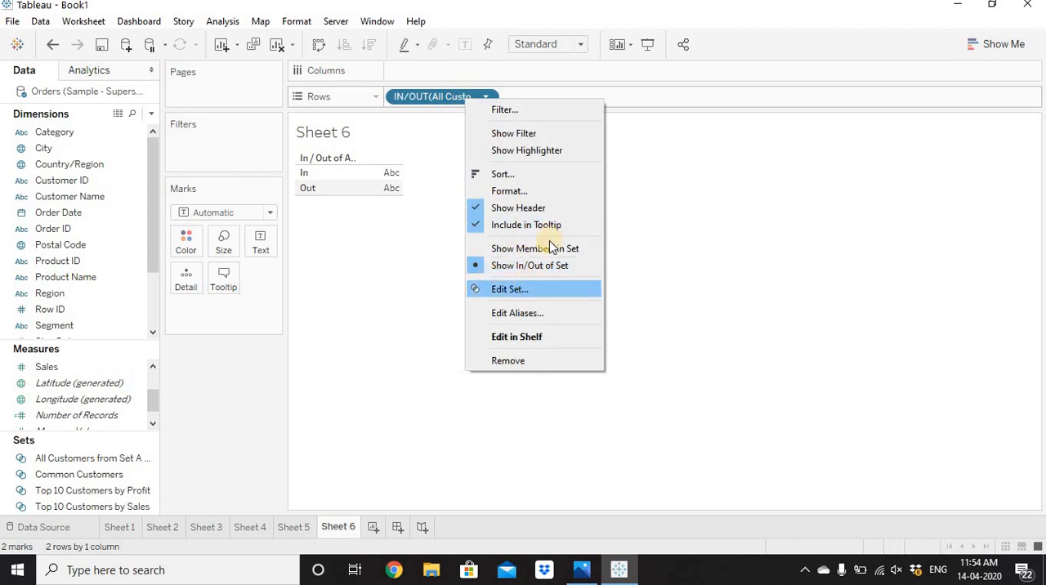
pyautogui.click(548, 248)
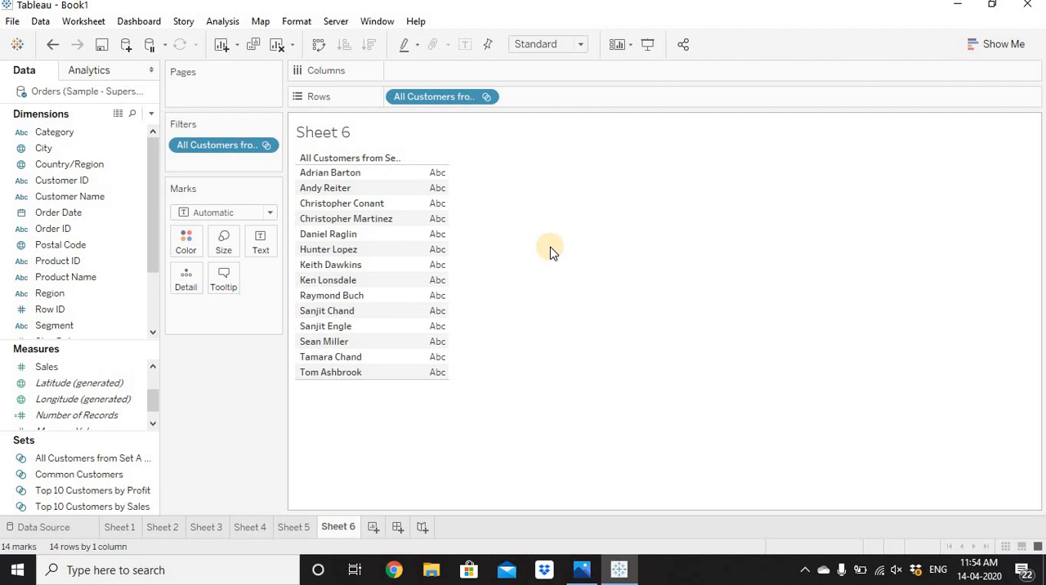
# Create the combined set "Either in A or in B" from Common Customers and All Customers from Set A and B, keeping the latter except shared members.
pyautogui.click(101, 460)
pyautogui.keyDown('ctrl'); pyautogui.click(102, 476); pyautogui.keyUp('ctrl')
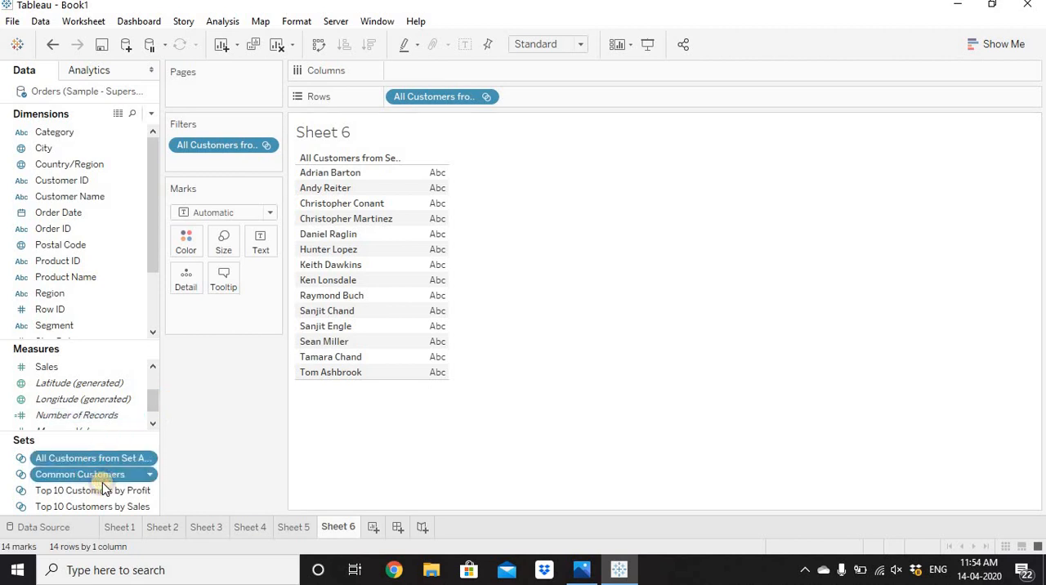
pyautogui.rightClick(102, 480)
pyautogui.click(199, 372)
pyautogui.press('BackSpace')
pyautogui.press('BackSpace')
pyautogui.press('BackSpace')
pyautogui.press('BackSpace')
pyautogui.press('BackSpace')
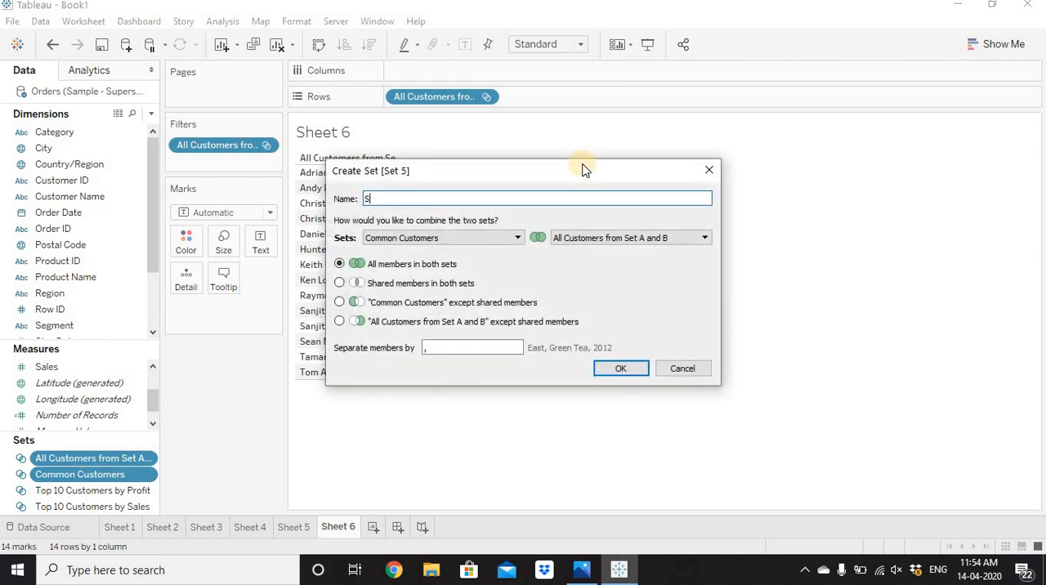
pyautogui.write('Either in A or in B')
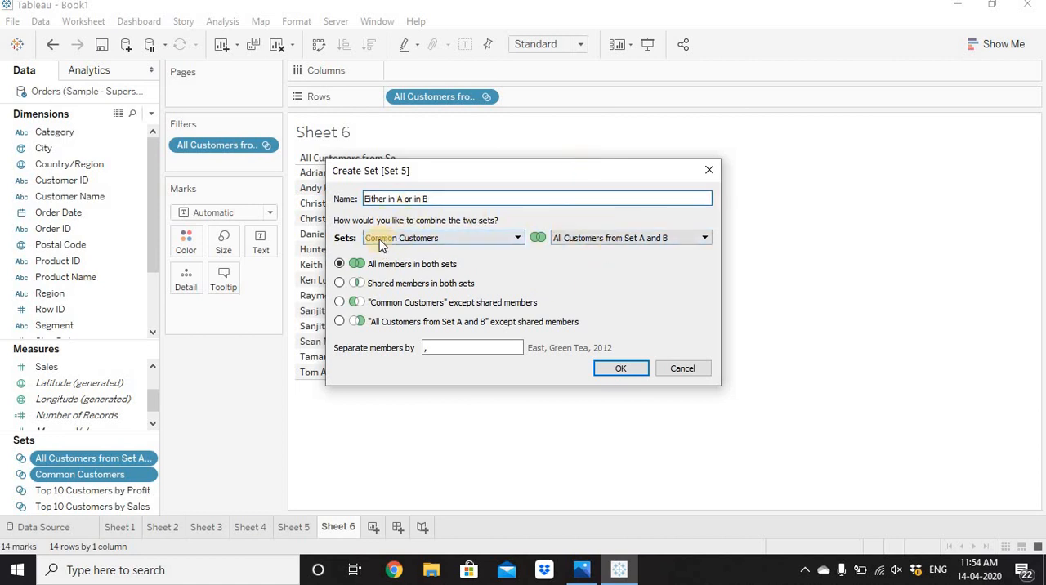
pyautogui.click(338, 321)
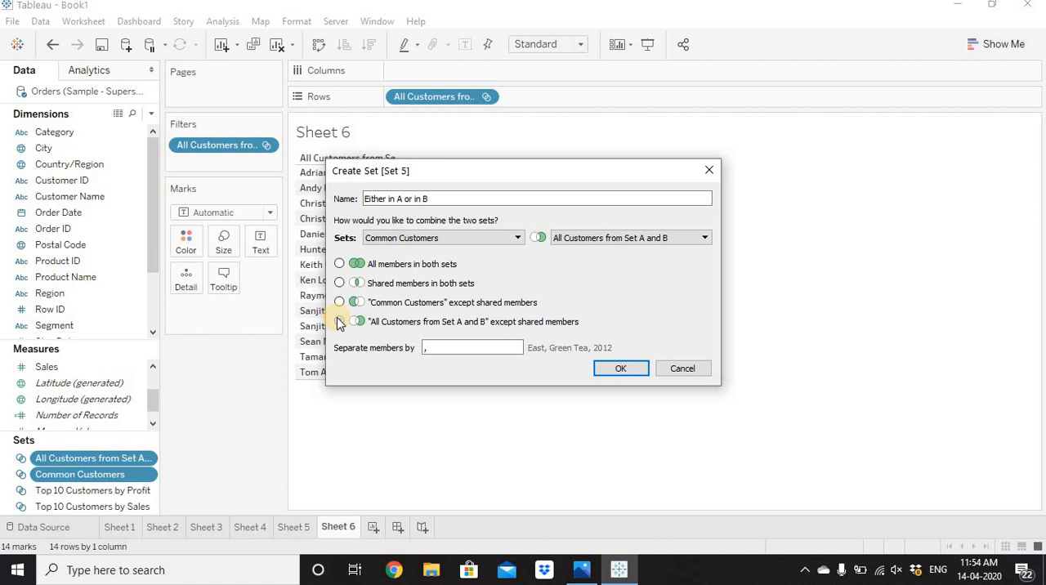
pyautogui.click(339, 322)
pyautogui.click(620, 375)
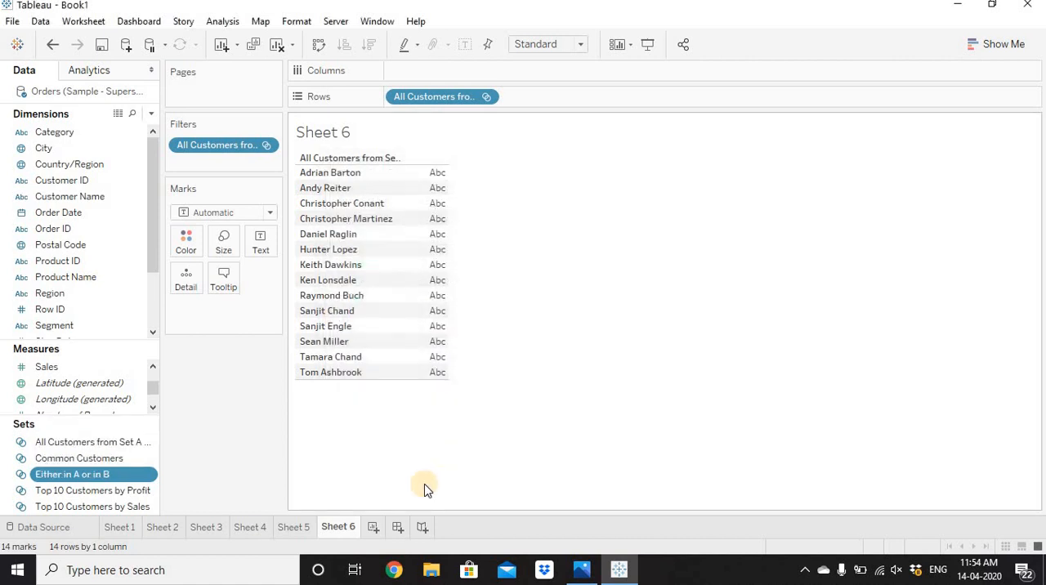
# On a new worksheet, place the Either in A or in B set on Rows and show the members in the set.
pyautogui.click(373, 527)
pyautogui.moveTo(94, 474); pyautogui.dragTo(501, 103)
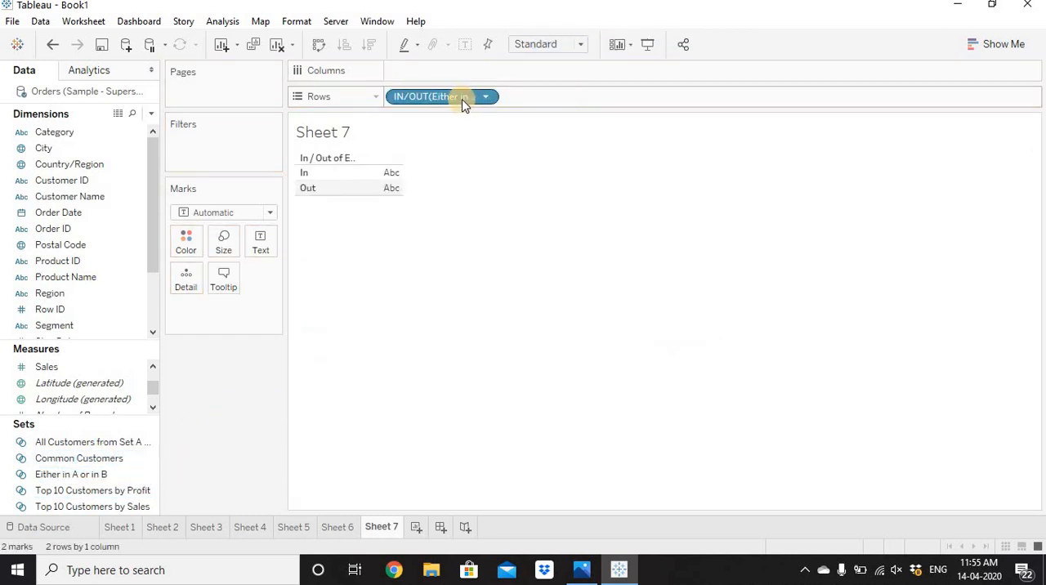
pyautogui.rightClick(462, 98)
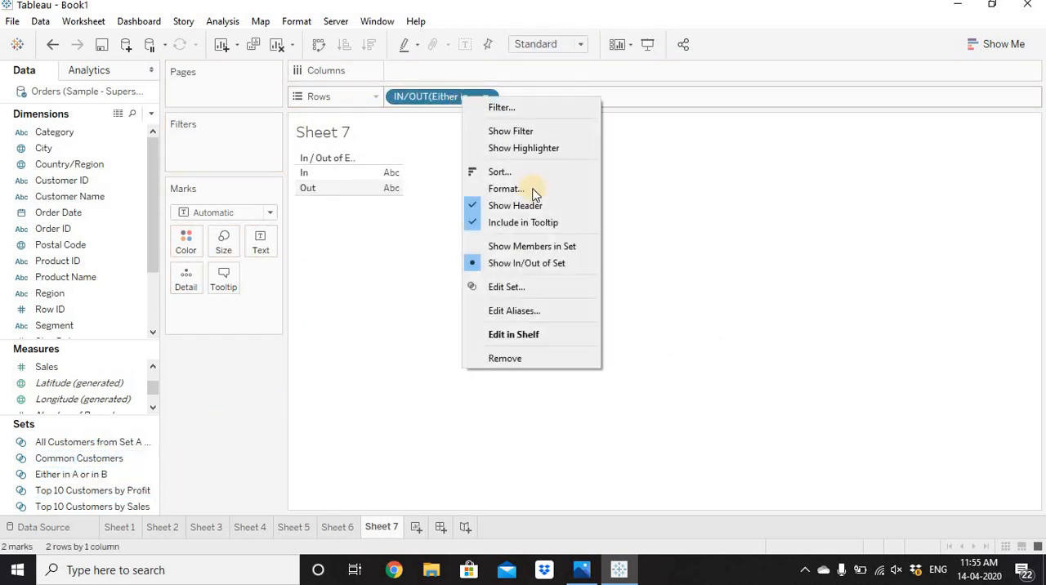
pyautogui.click(547, 248)
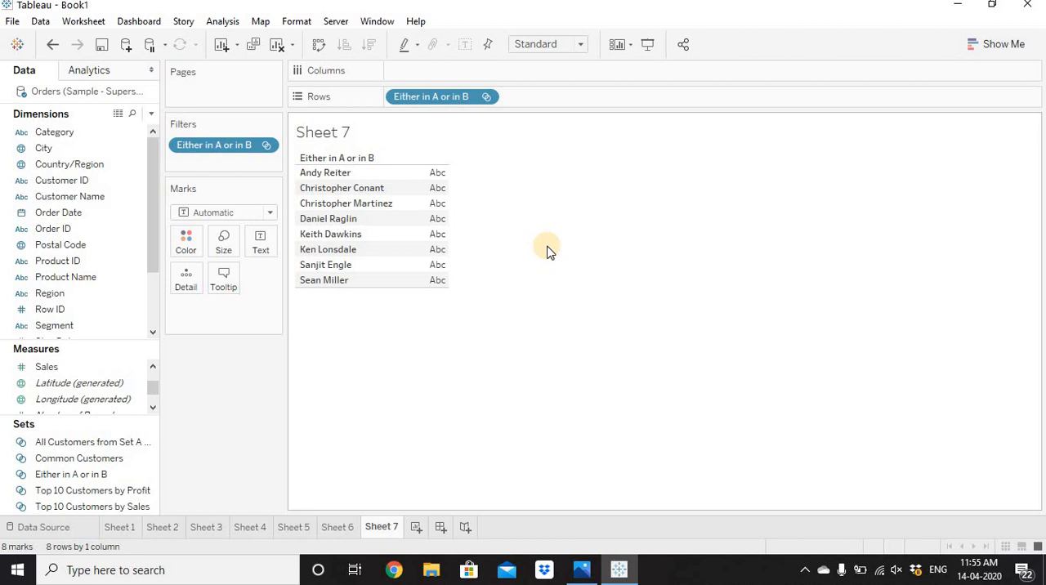
# Review the fixed member list of the Top 10 Customers by Profit set without changing it.
pyautogui.rightClick(94, 494)
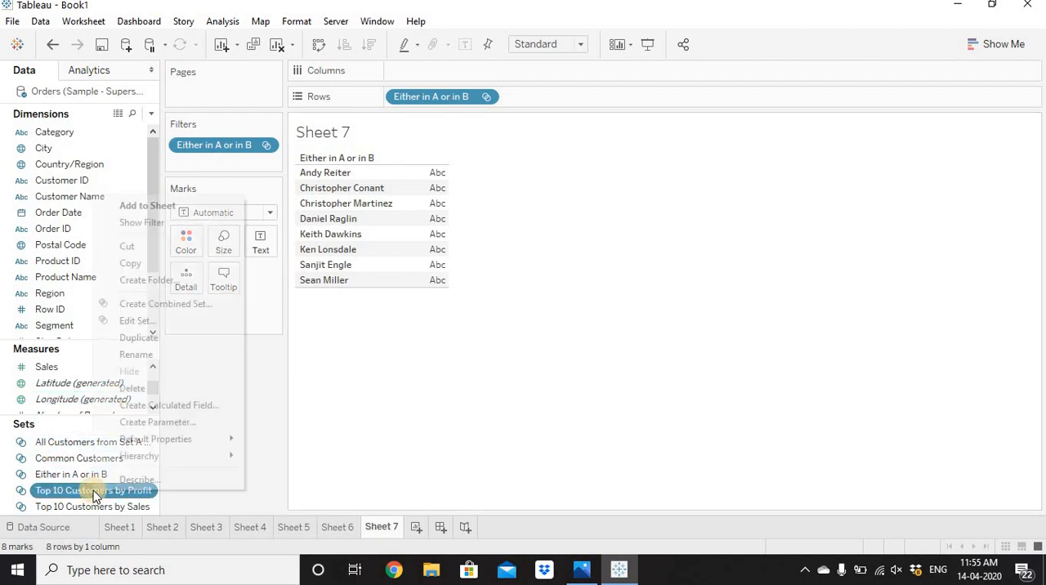
pyautogui.click(151, 322)
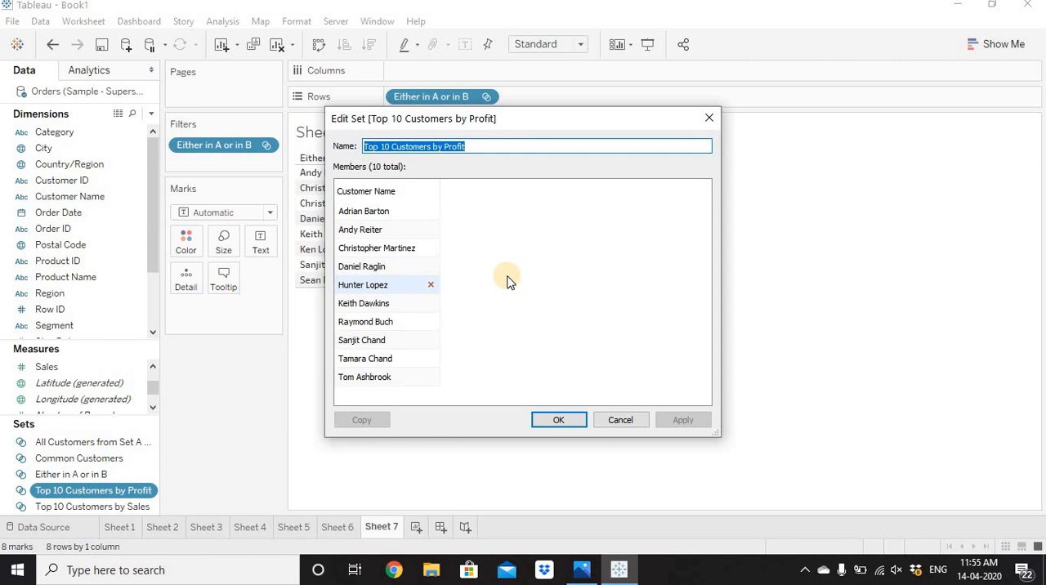
pyautogui.click(622, 420)
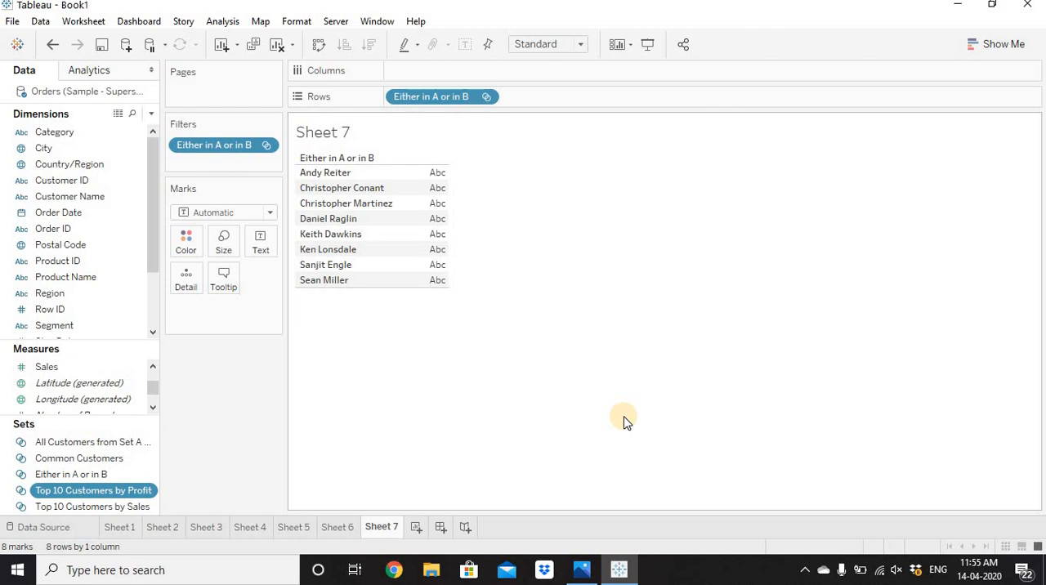
# Start a new set from Customer Name and name it Dynamic Set.
pyautogui.rightClick(105, 197)
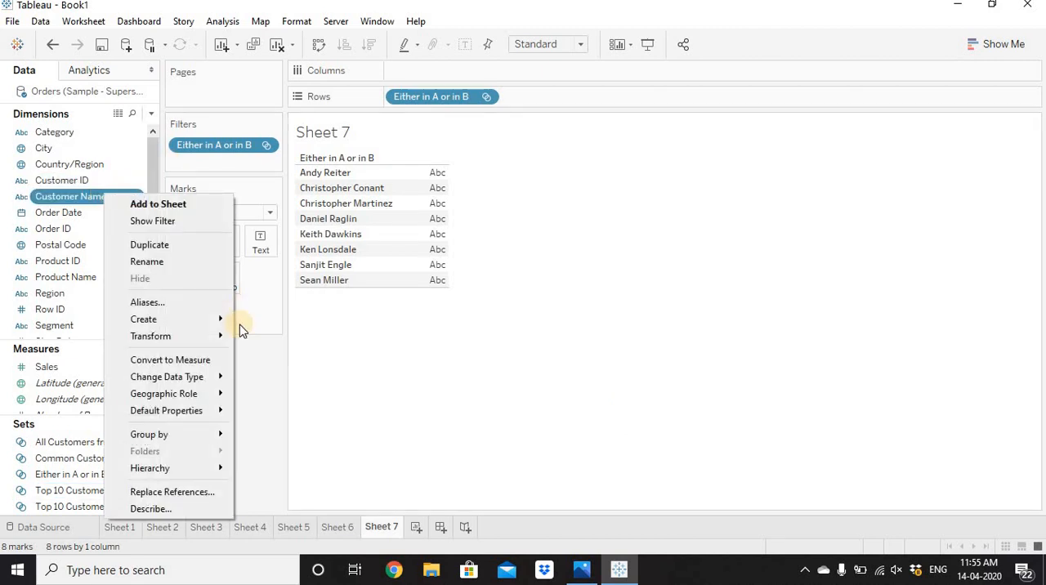
pyautogui.moveTo(213, 318)
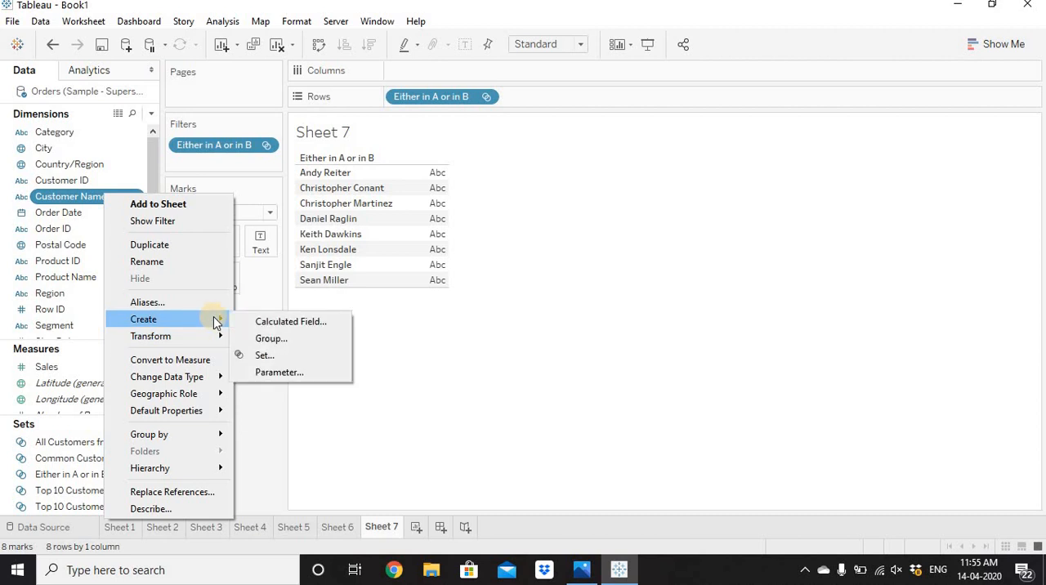
pyautogui.click(273, 358)
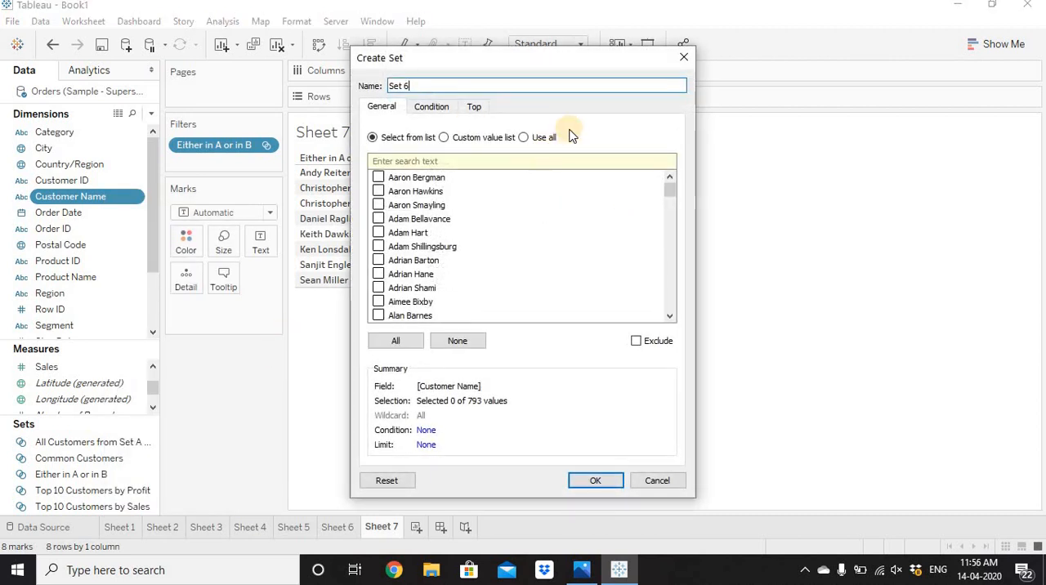
pyautogui.press('BackSpace')
pyautogui.press('BackSpace')
pyautogui.press('BackSpace')
pyautogui.press('BackSpace')
pyautogui.press('BackSpace')
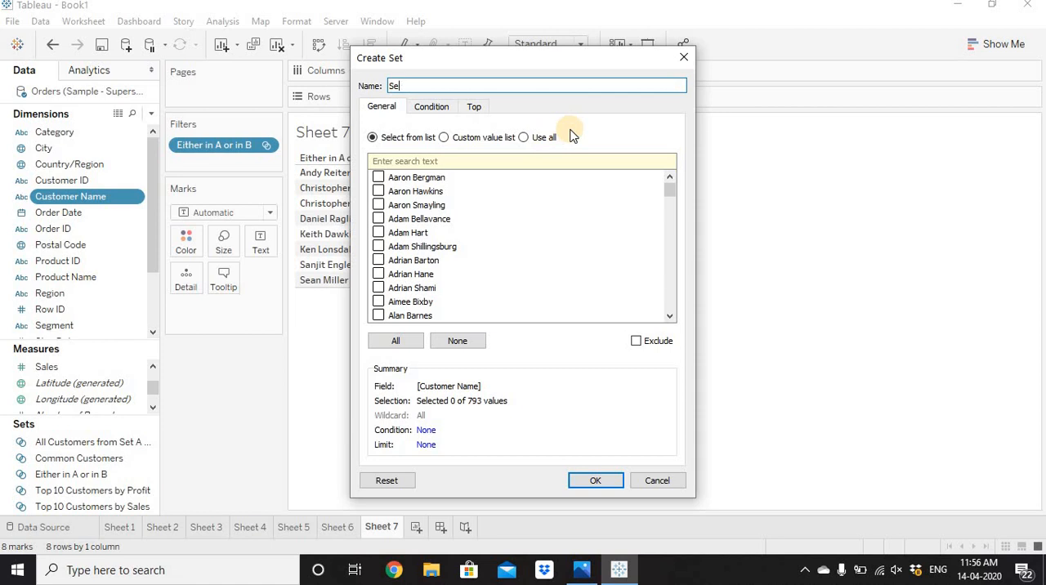
pyautogui.write('Dynamic Set')
# Define Dynamic Set as the top 10 by the sum of Sales and create it.
pyautogui.click(472, 106)
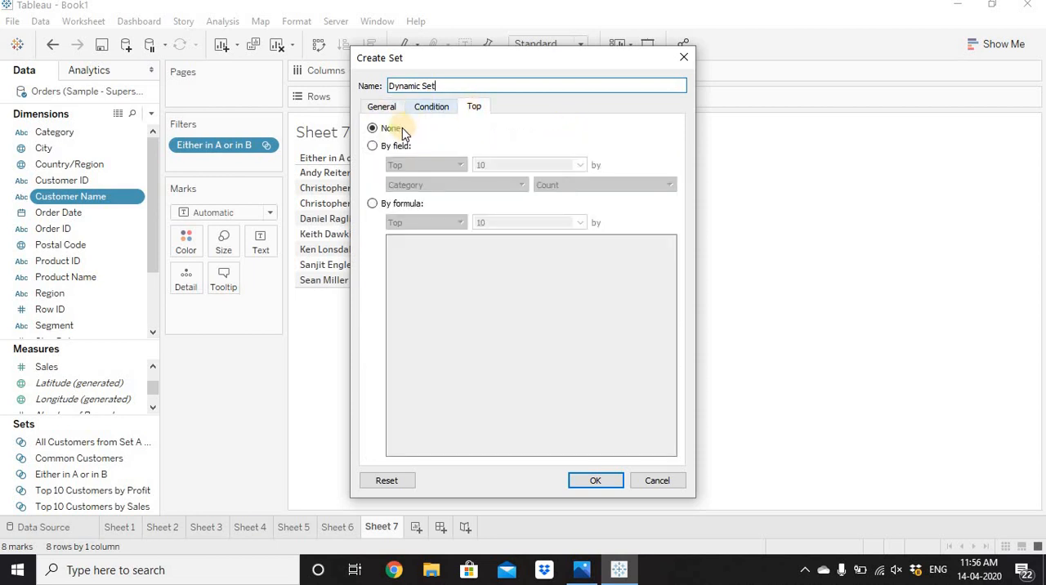
pyautogui.click(373, 146)
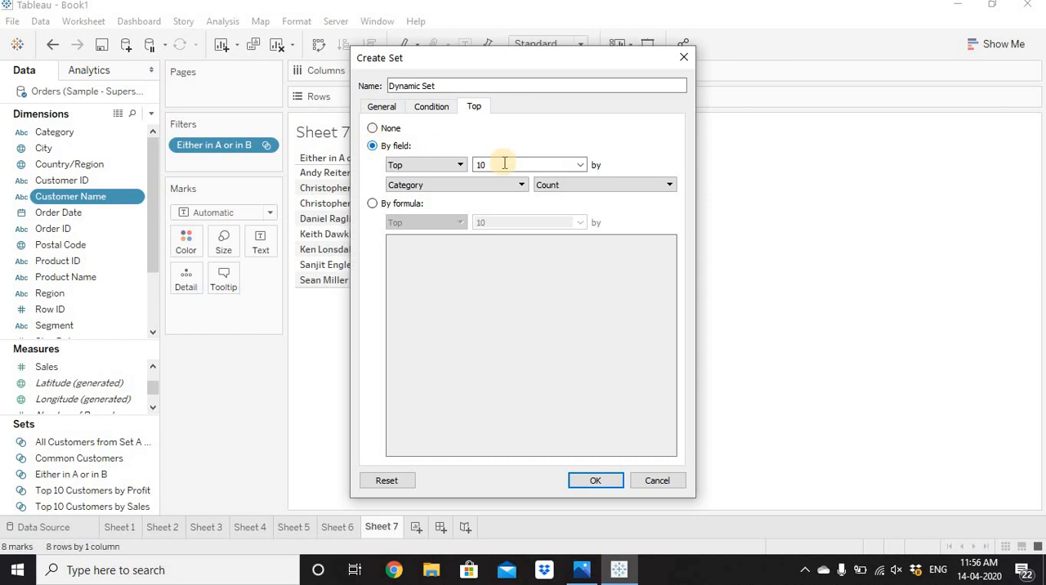
pyautogui.click(468, 188)
pyautogui.write('sales')
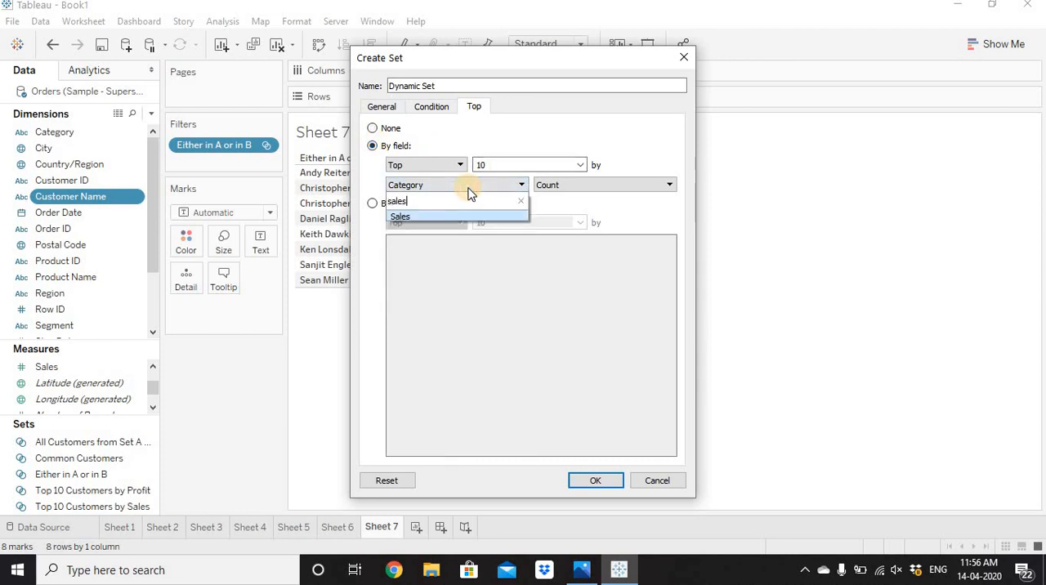
pyautogui.press('Return')
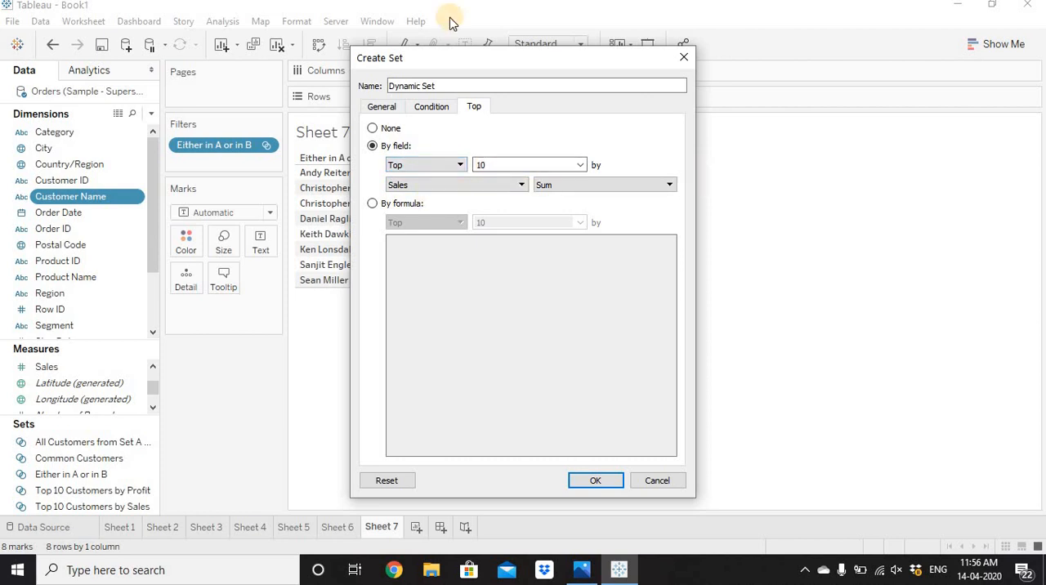
pyautogui.click(612, 482)
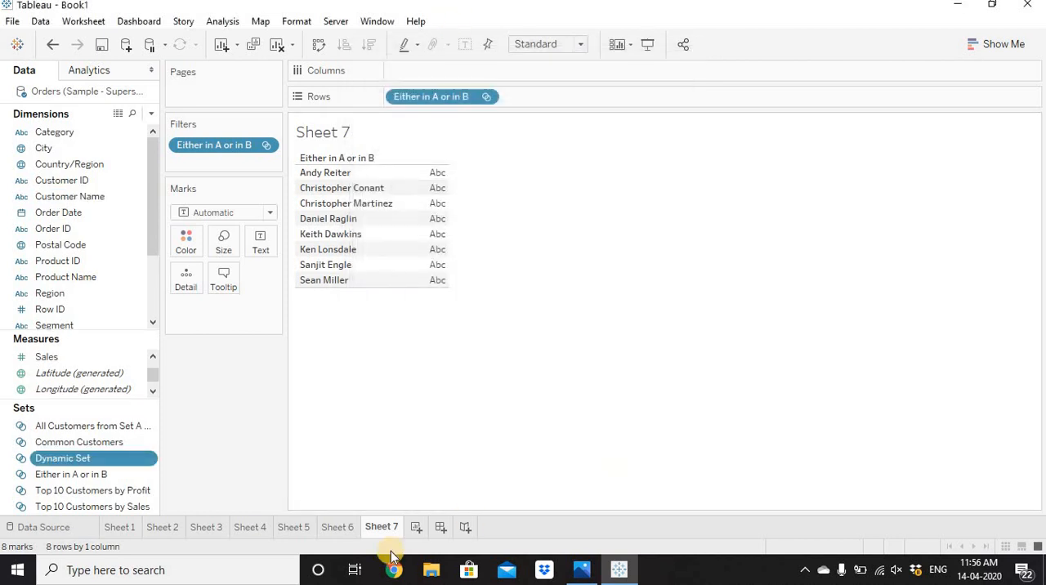
# On a new worksheet, place Dynamic Set on Rows and show the members in the set.
pyautogui.click(419, 527)
pyautogui.moveTo(86, 458); pyautogui.dragTo(427, 103)
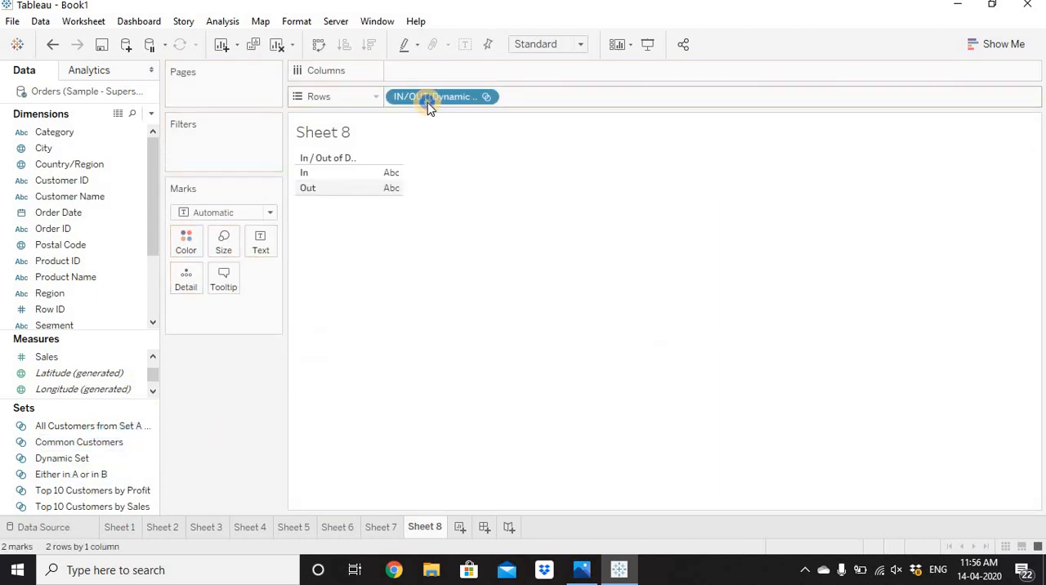
pyautogui.rightClick(427, 103)
pyautogui.click(513, 252)
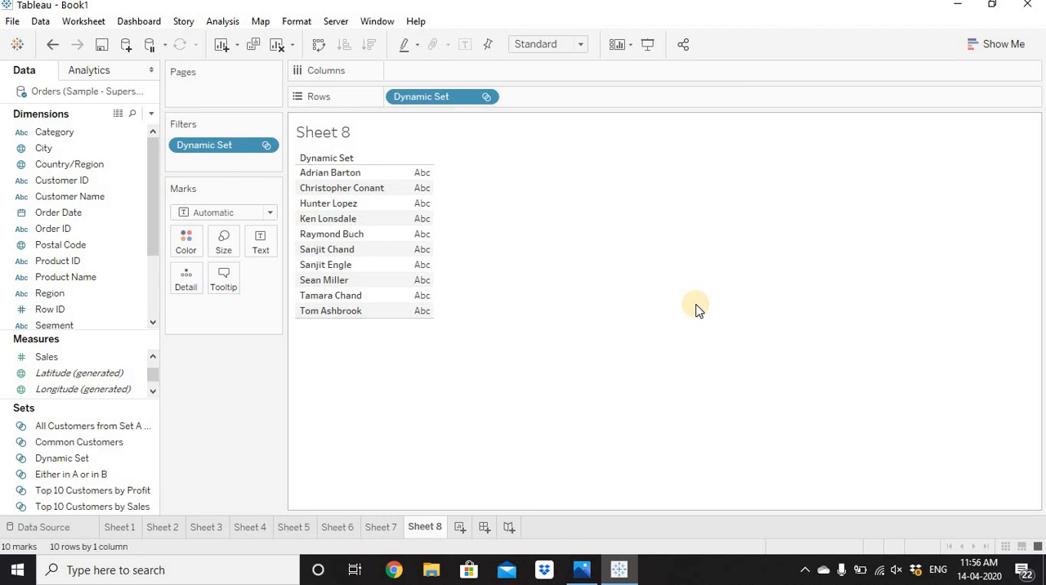
# Review the top-by-field definition of Dynamic Set without changing it.
pyautogui.click(86, 460)
pyautogui.rightClick(87, 460)
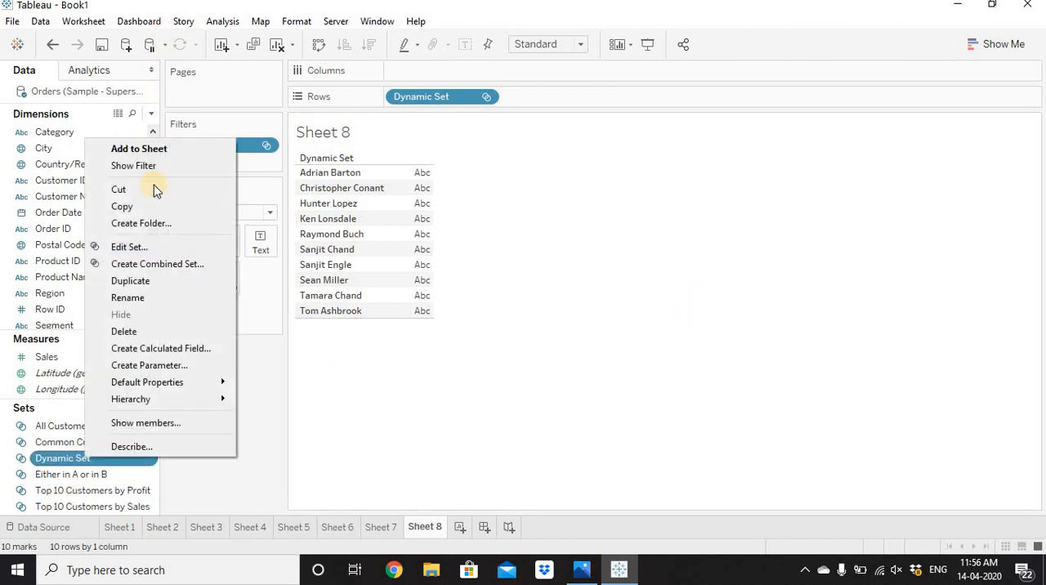
pyautogui.click(167, 247)
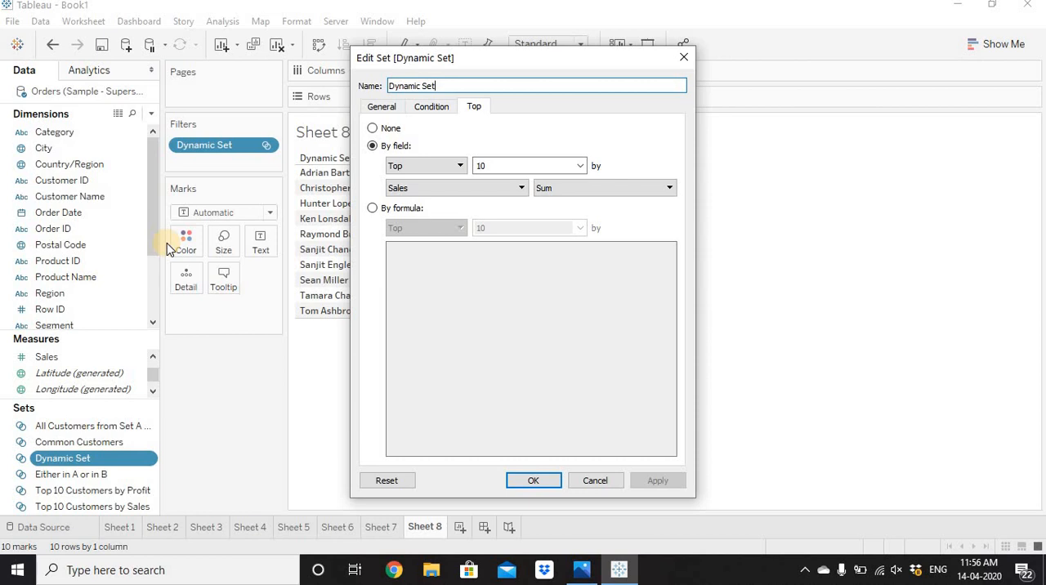
pyautogui.click(535, 481)
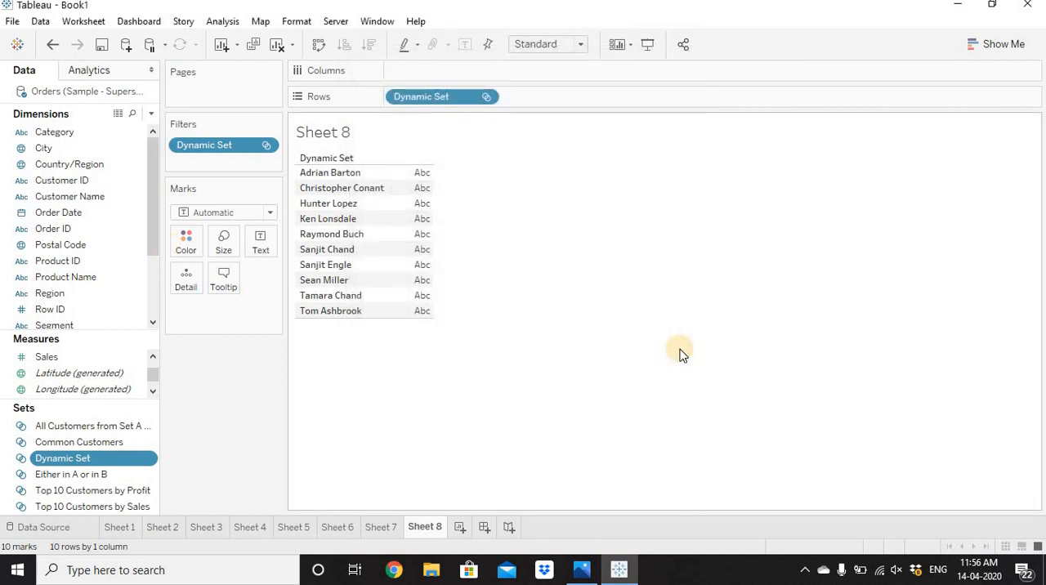